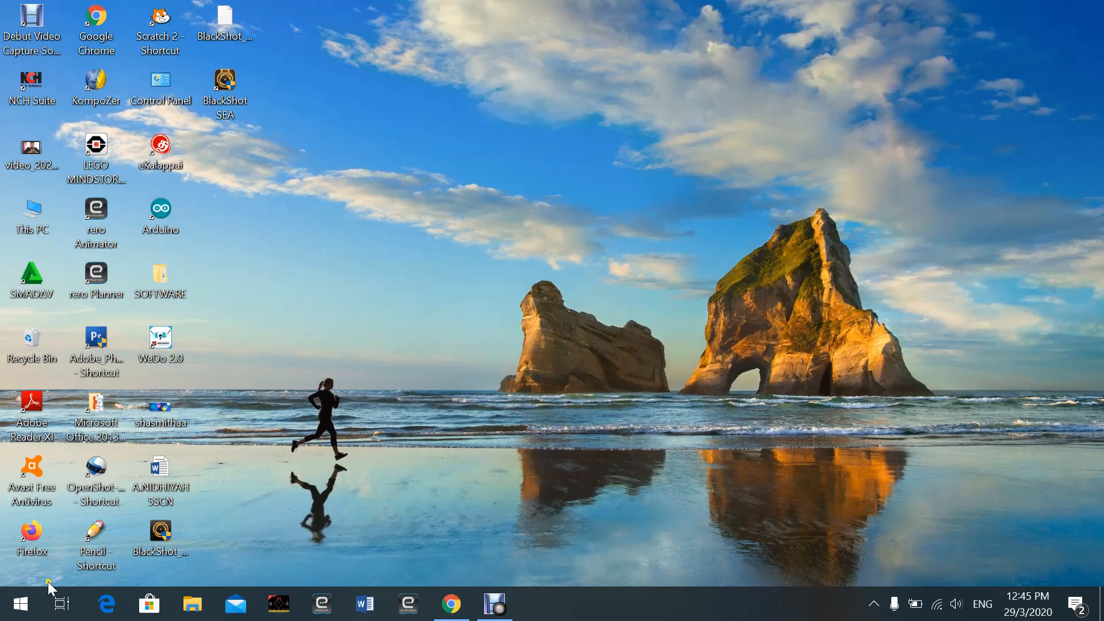
# Step: Launch Excel 2013, create a blank workbook and maximize its window
pyautogui.click(29, 605)
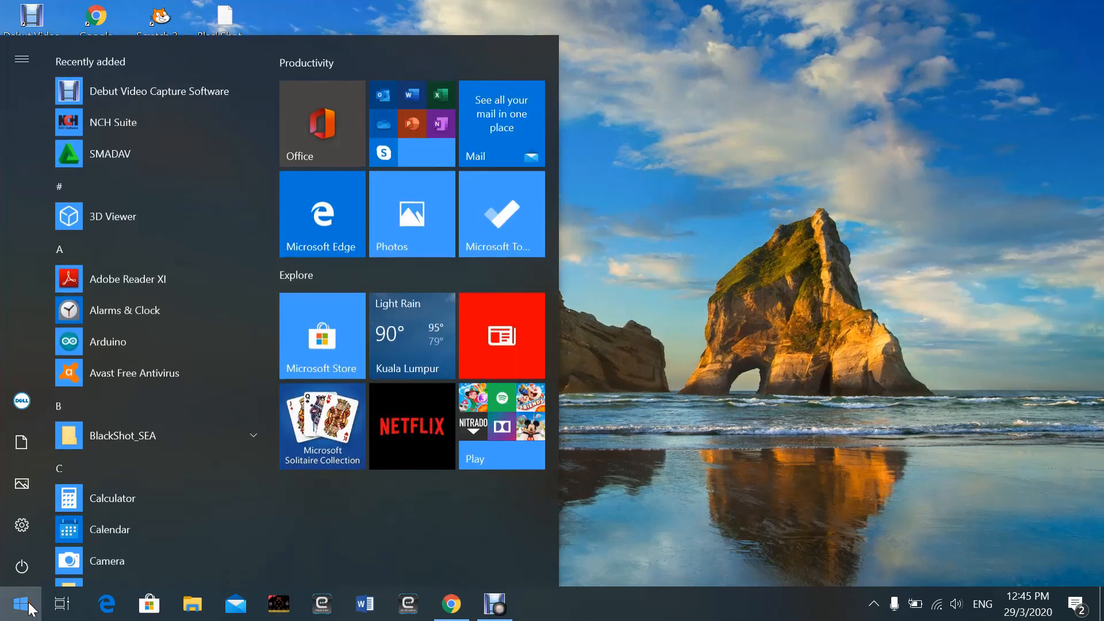
pyautogui.write('excel')
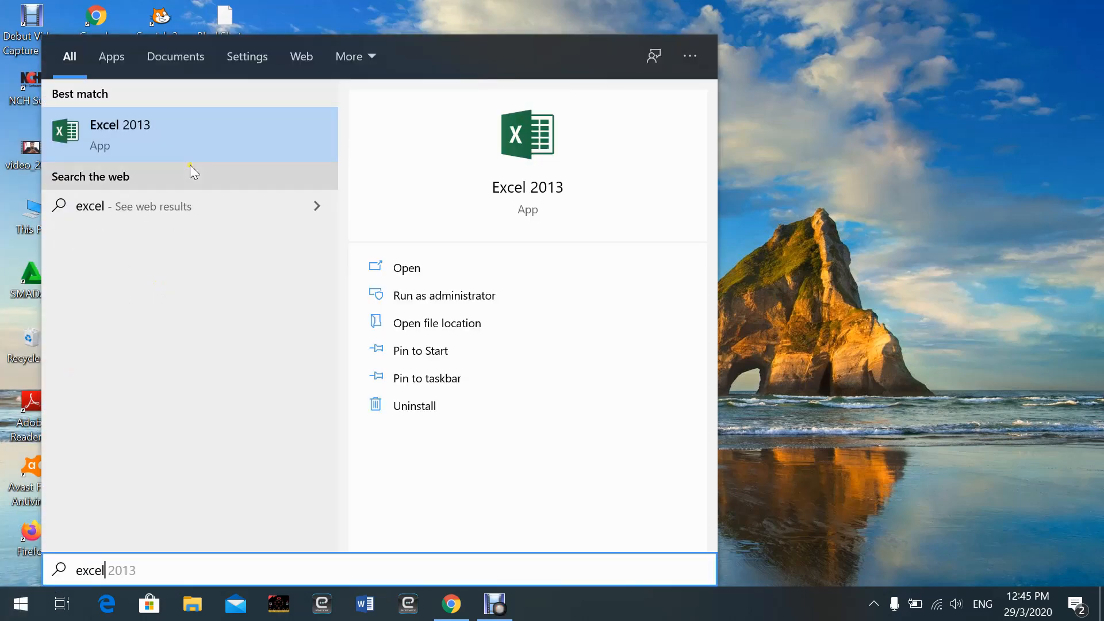
pyautogui.click(210, 139)
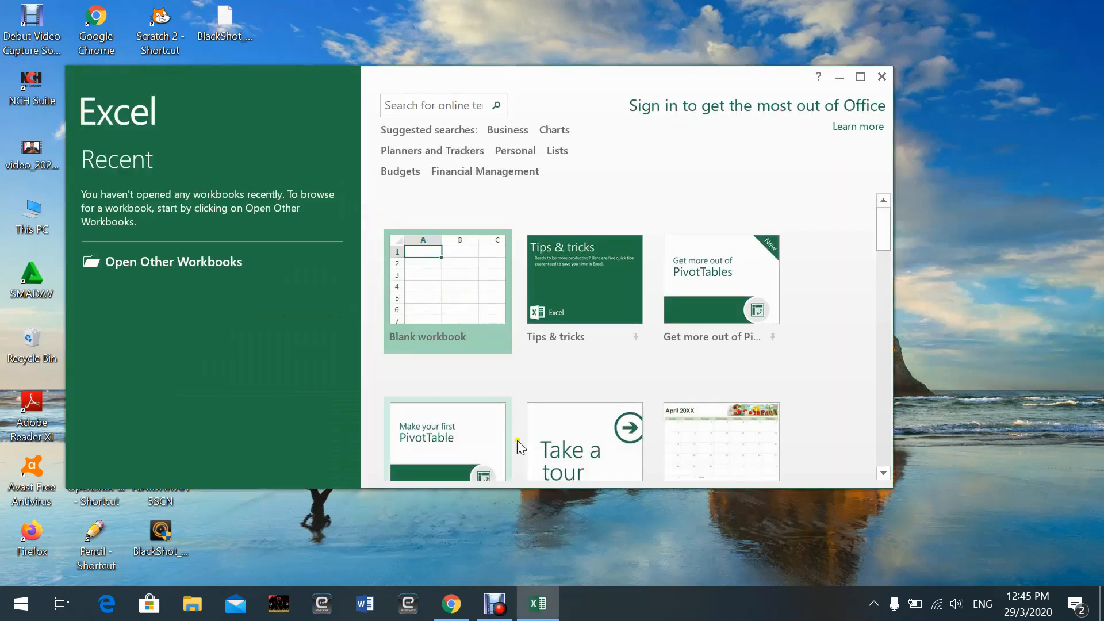
pyautogui.click(460, 327)
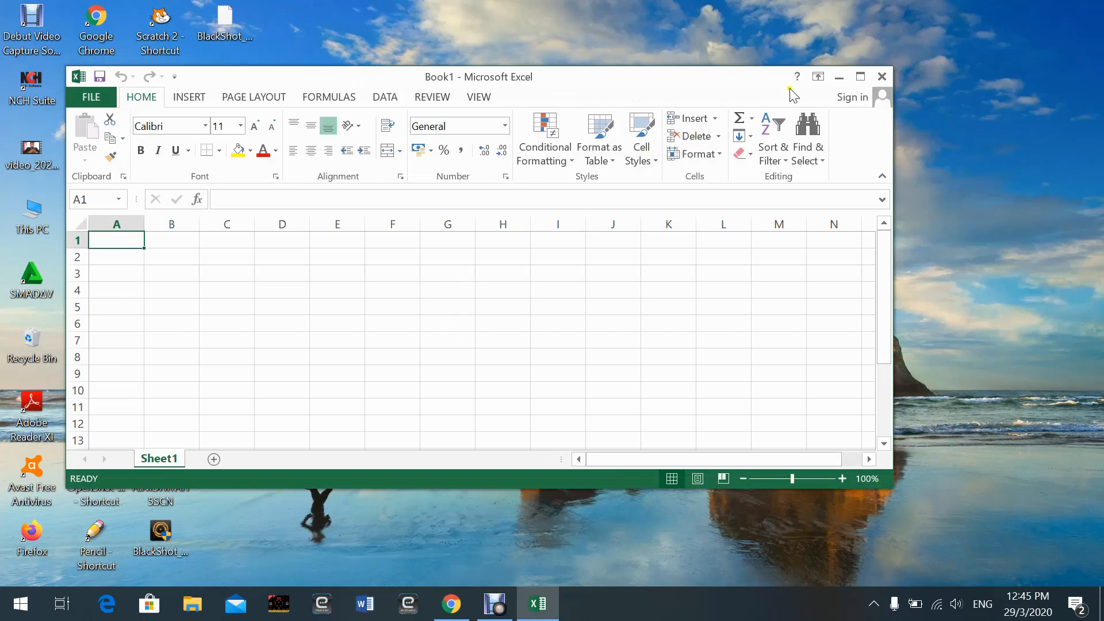
pyautogui.click(859, 79)
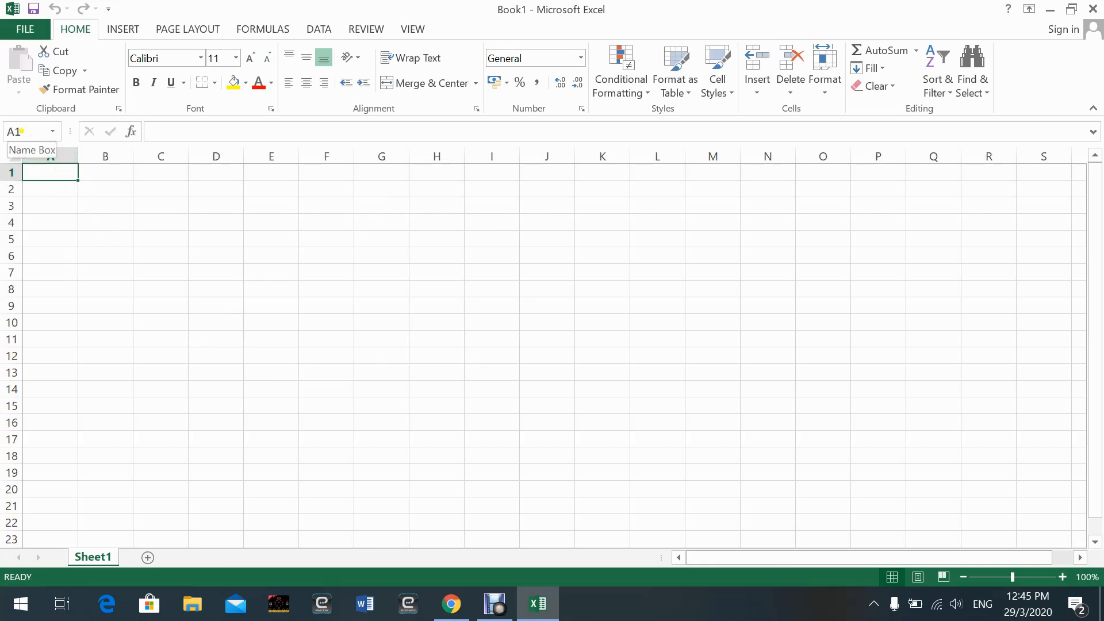
pyautogui.click(102, 202)
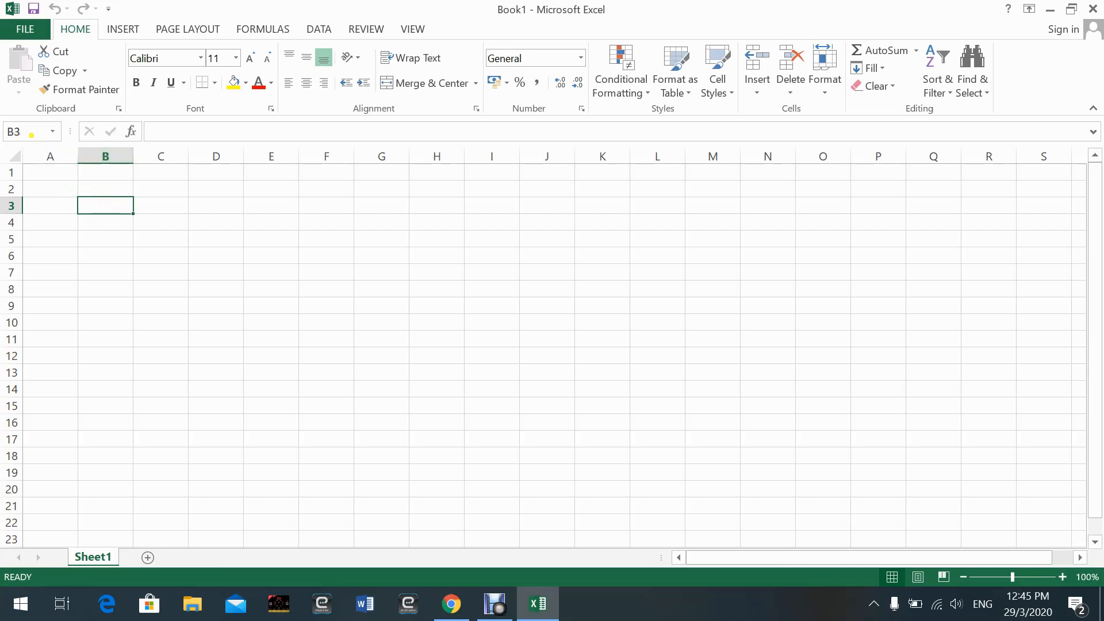
pyautogui.click(164, 259)
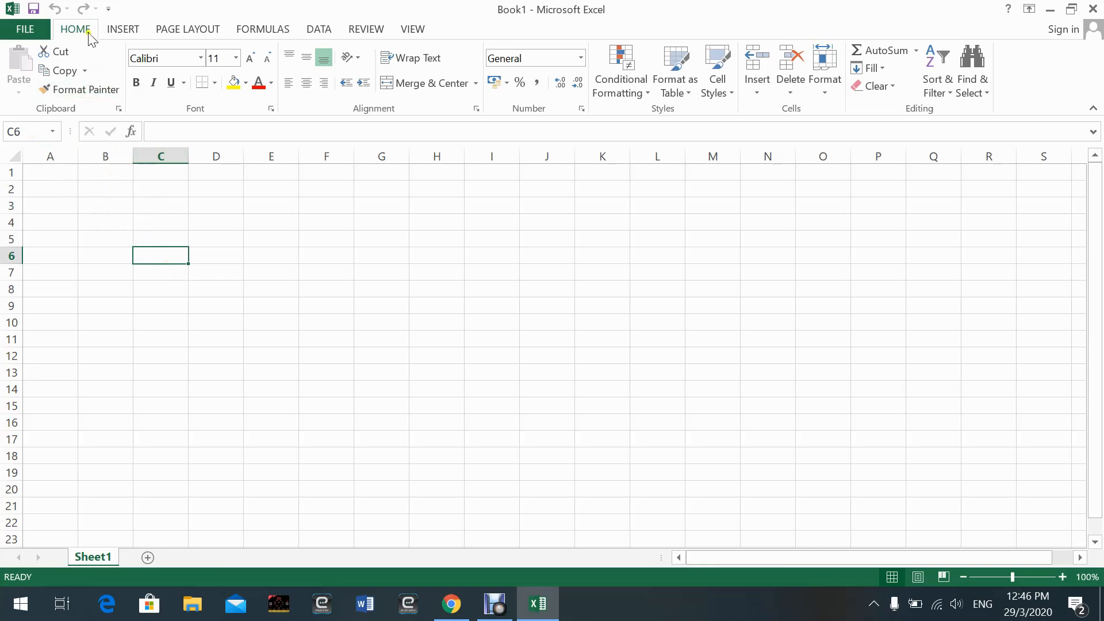
pyautogui.click(123, 33)
pyautogui.click(252, 28)
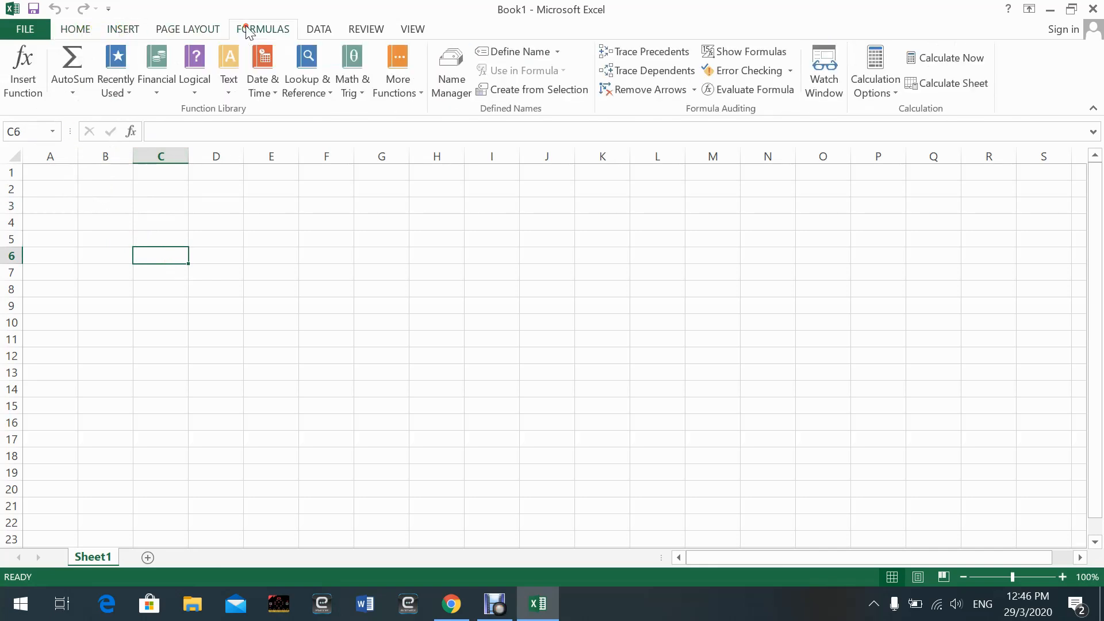
pyautogui.click(318, 28)
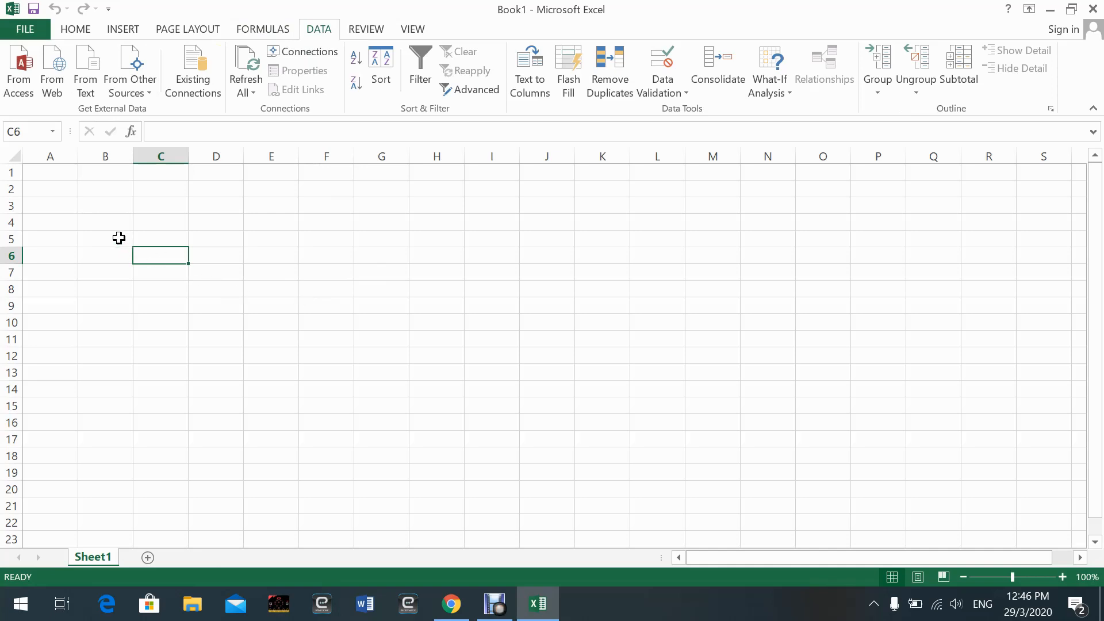
# Step: Enter the table headers month, sales, cost and profit in cells B2 to E2
pyautogui.click(107, 190)
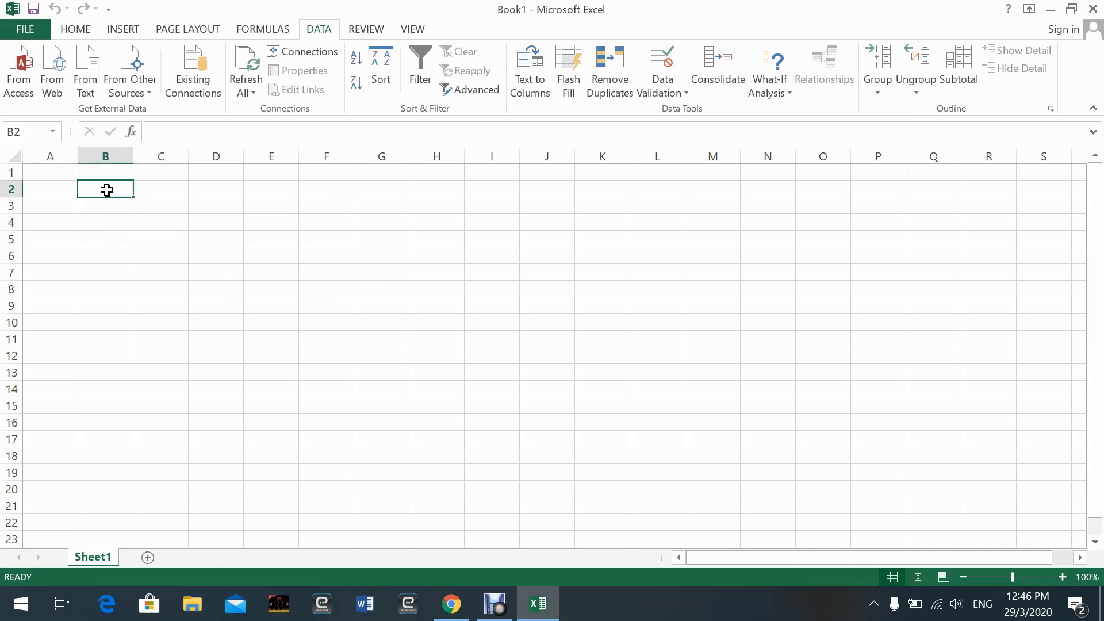
pyautogui.write('month')
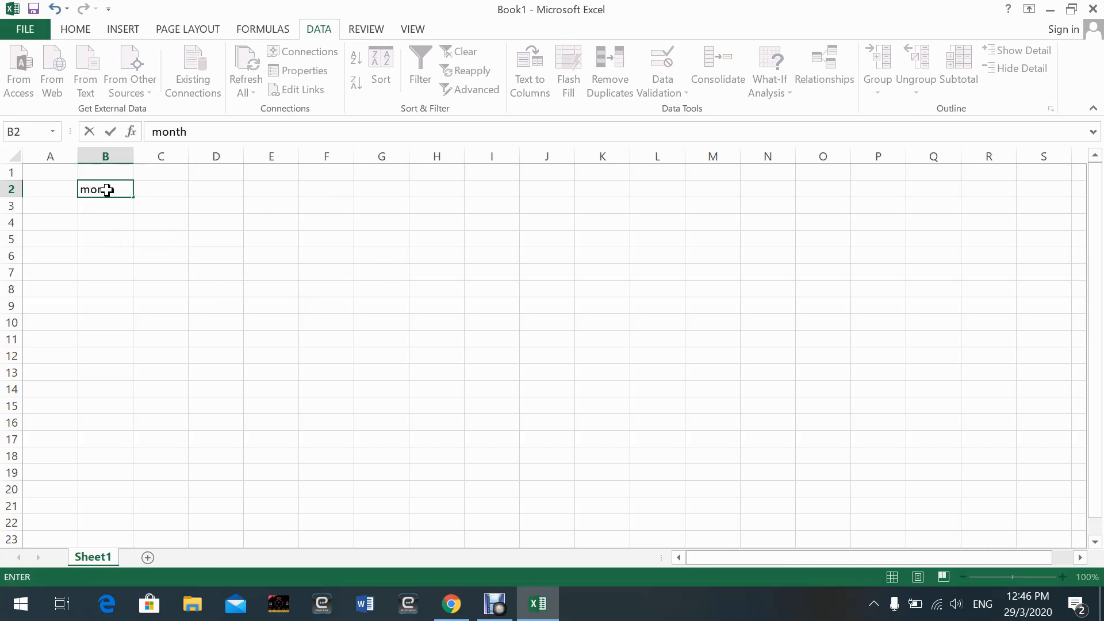
pyautogui.press('Tab')
pyautogui.write('sale')
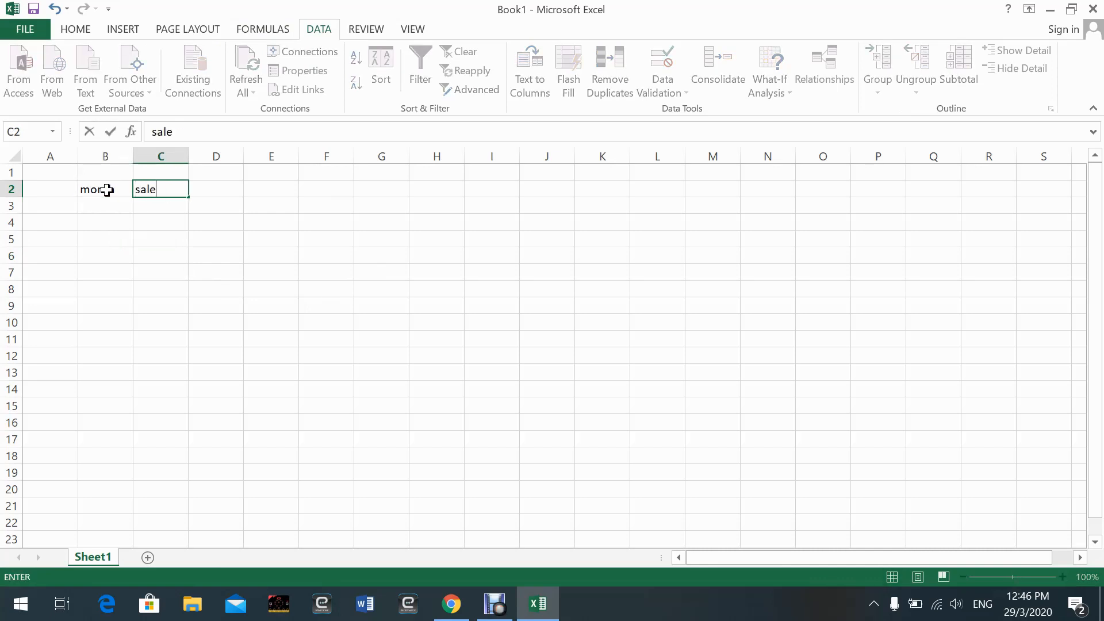
pyautogui.press('Tab')
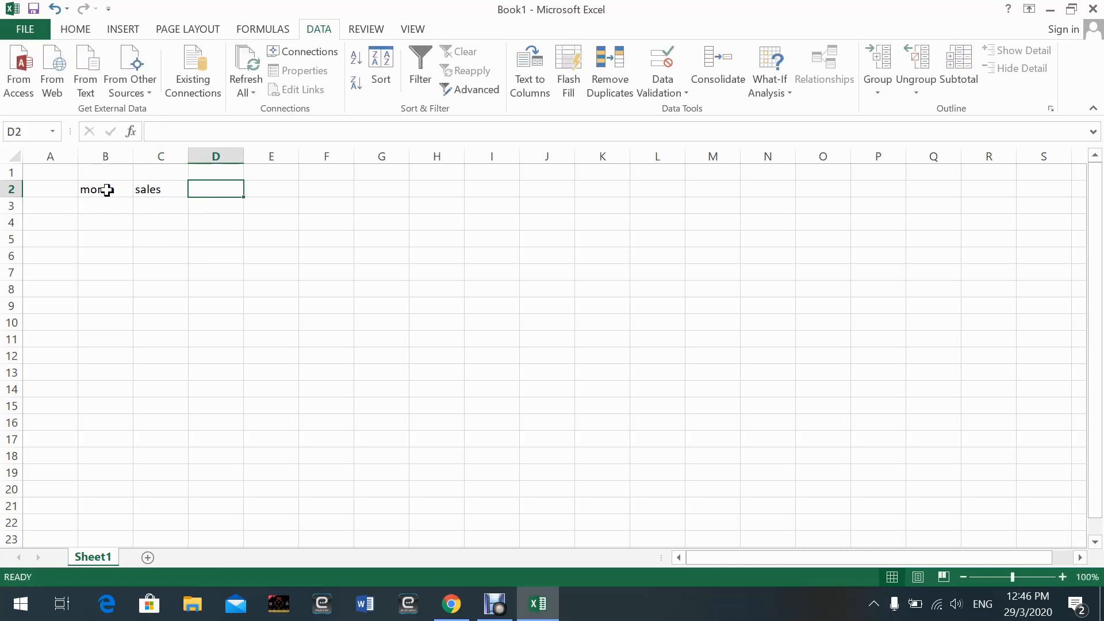
pyautogui.write('cost')
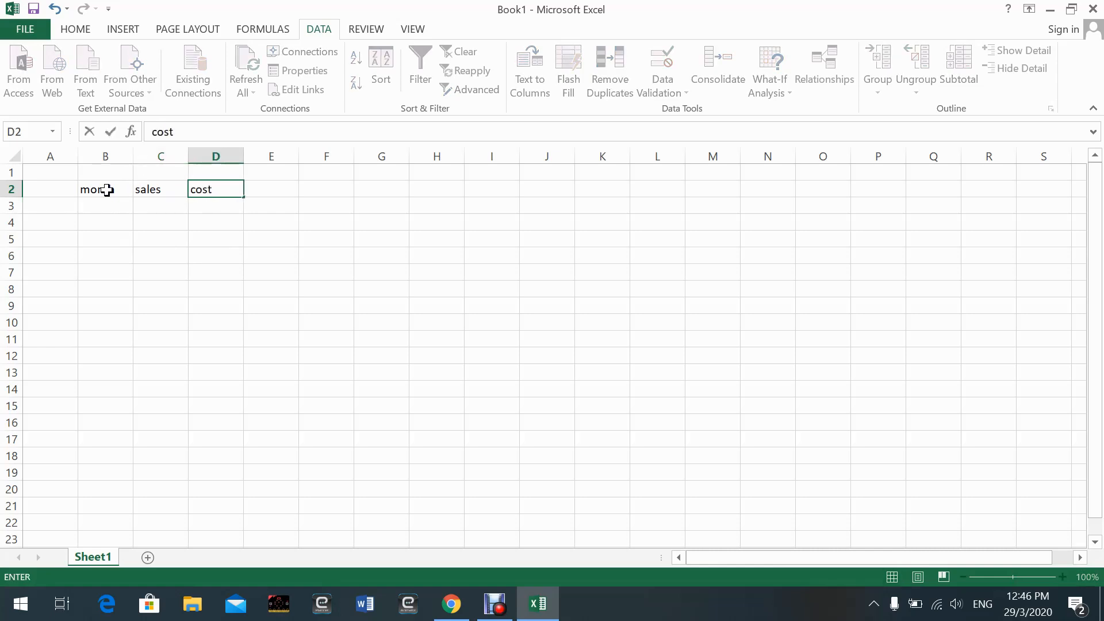
pyautogui.press('Tab')
pyautogui.write('p')
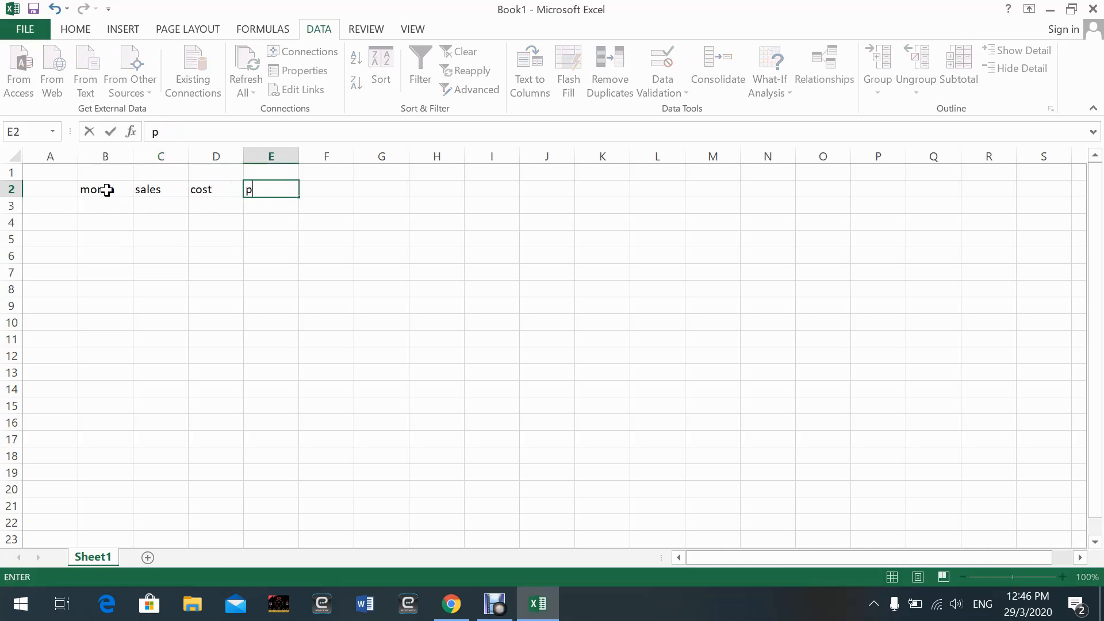
pyautogui.write('rofit')
# Step: Enter jan in B3 under the month header and autofill the series down to B5
pyautogui.click(123, 210)
pyautogui.write('jan')
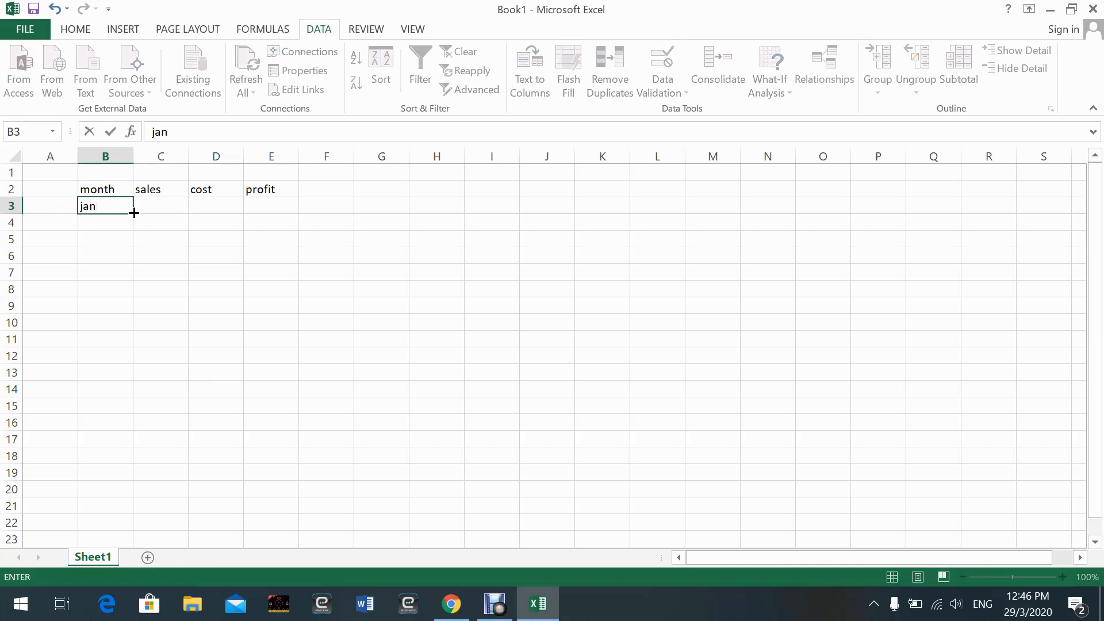
pyautogui.moveTo(134, 213); pyautogui.dragTo(131, 241)
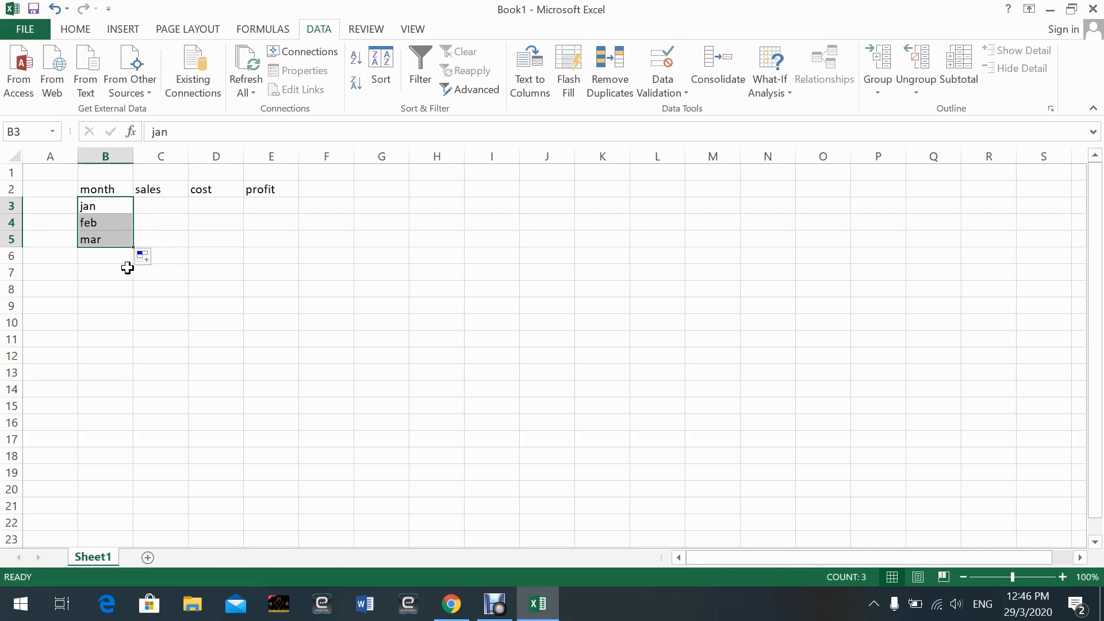
# Step: Enter the sales values 3000, 4500 and 6000 for jan, feb and mar in C3 to C5
pyautogui.click(166, 211)
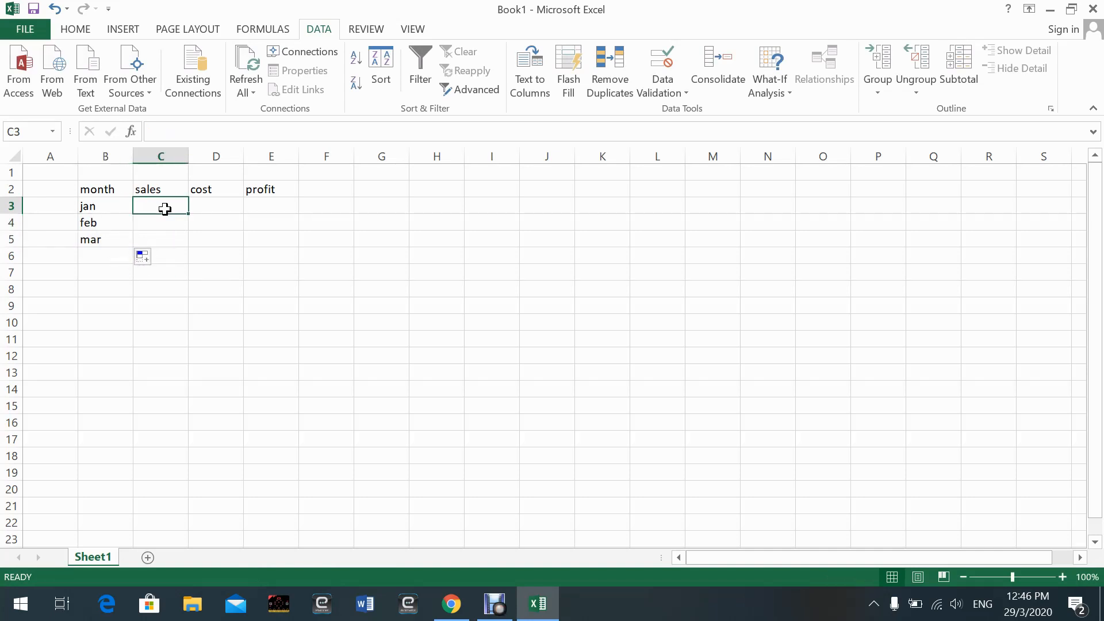
pyautogui.write('3000')
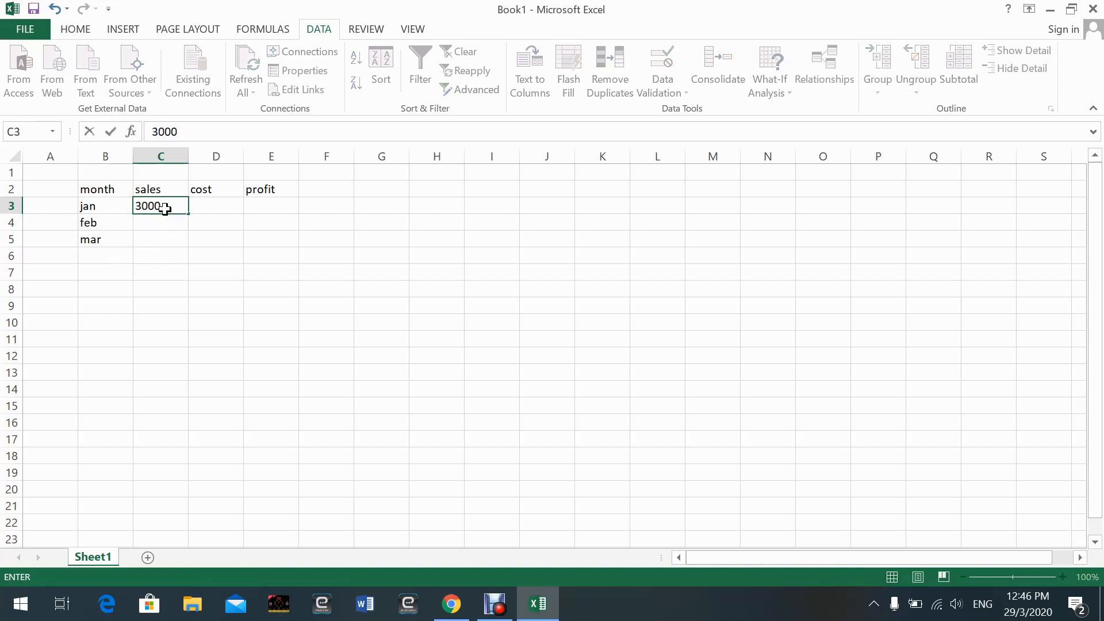
pyautogui.press('Return')
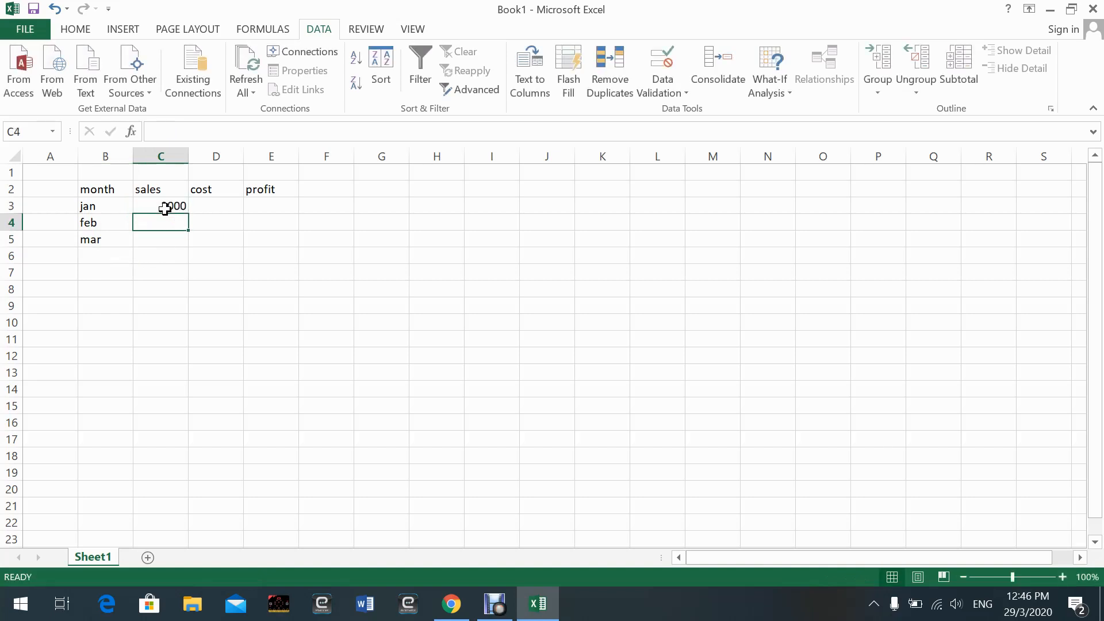
pyautogui.write('45')
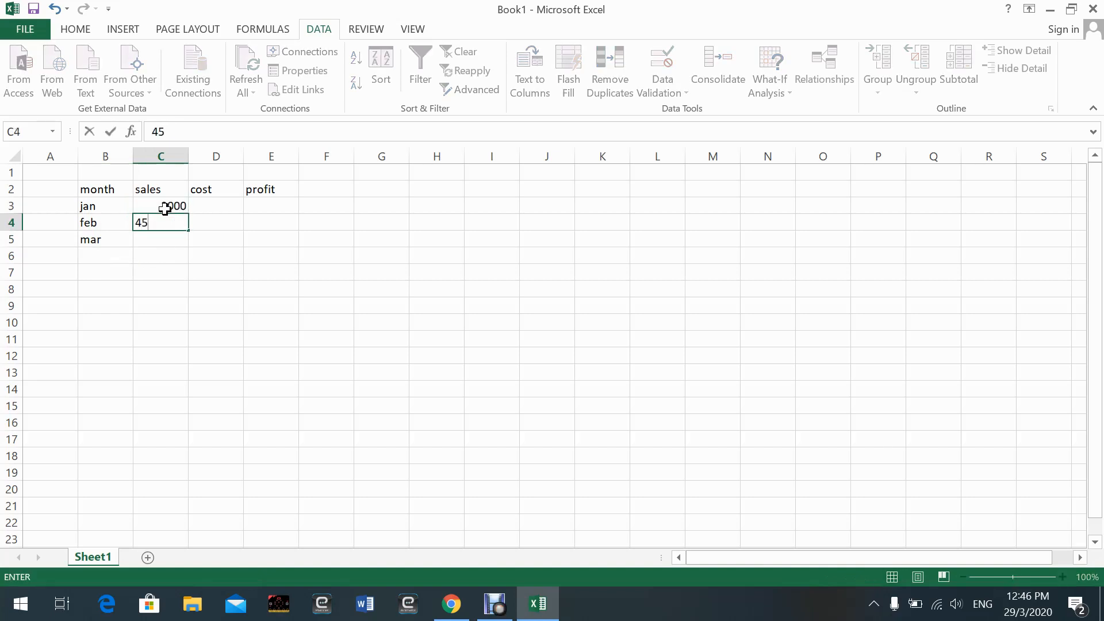
pyautogui.write('00')
pyautogui.press('Return')
pyautogui.write('6')
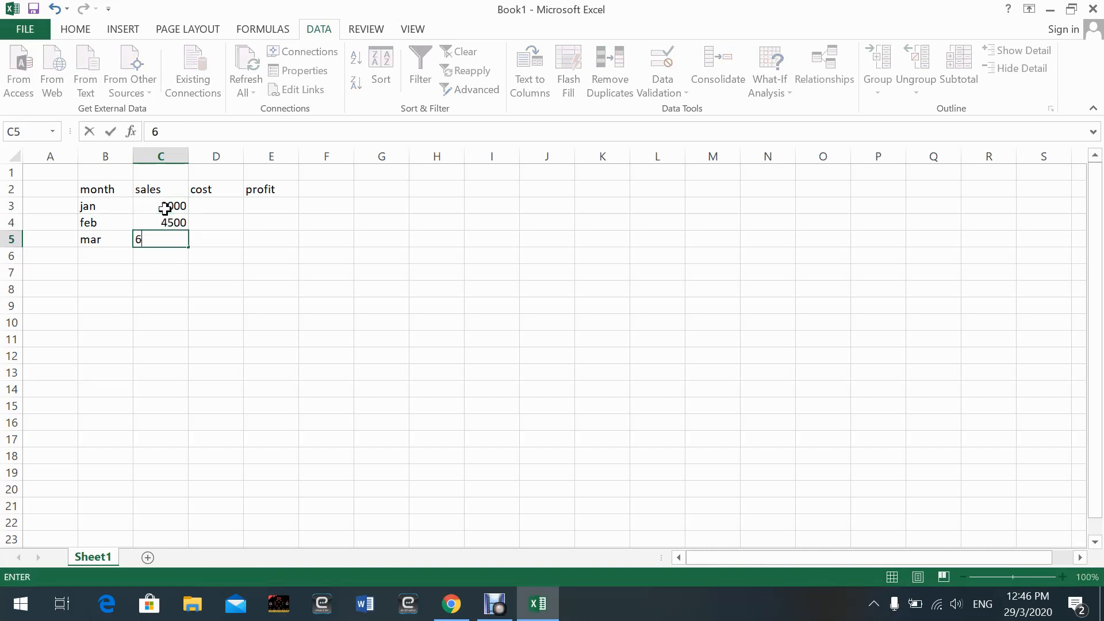
pyautogui.write('000')
# Step: Enter the cost values 2000, 1500 and 2000 for jan, feb and mar in D3 to D5
pyautogui.click(222, 203)
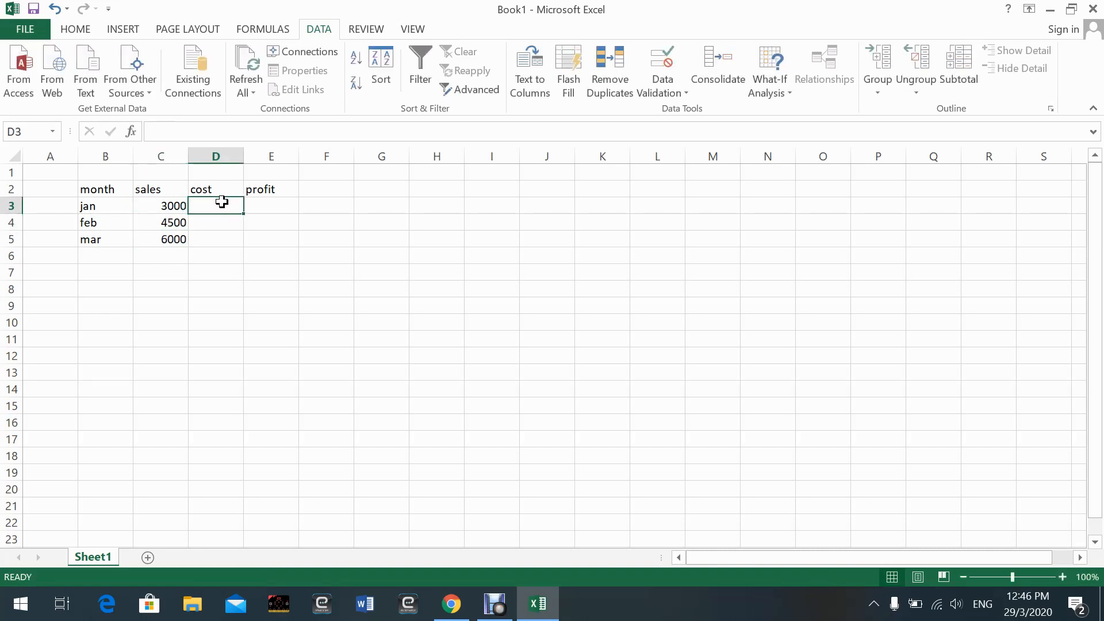
pyautogui.write('2000')
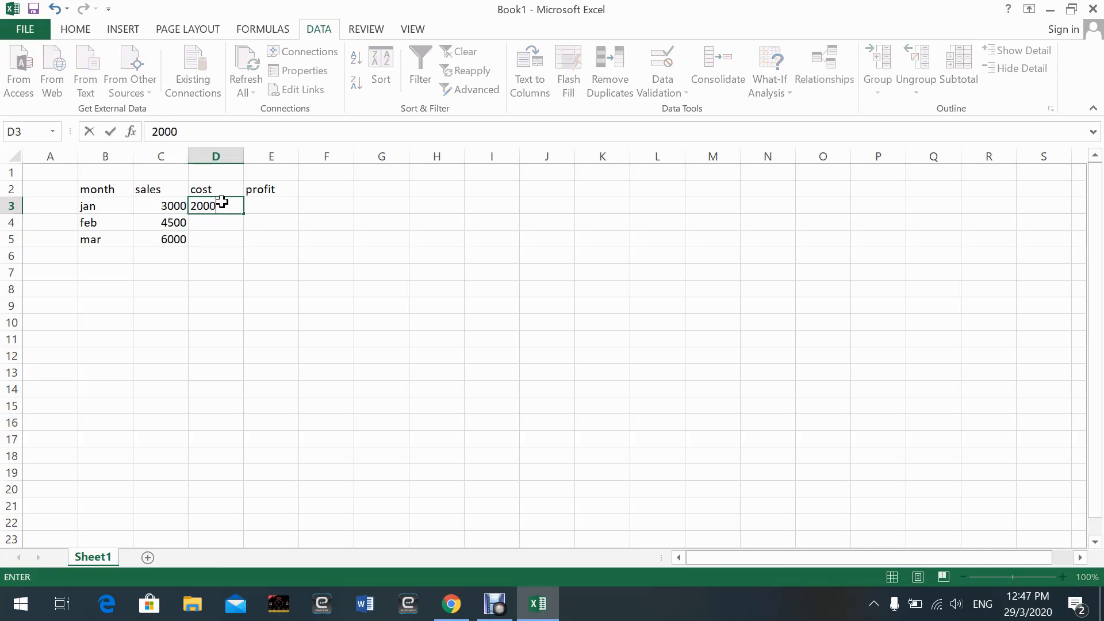
pyautogui.press('Return')
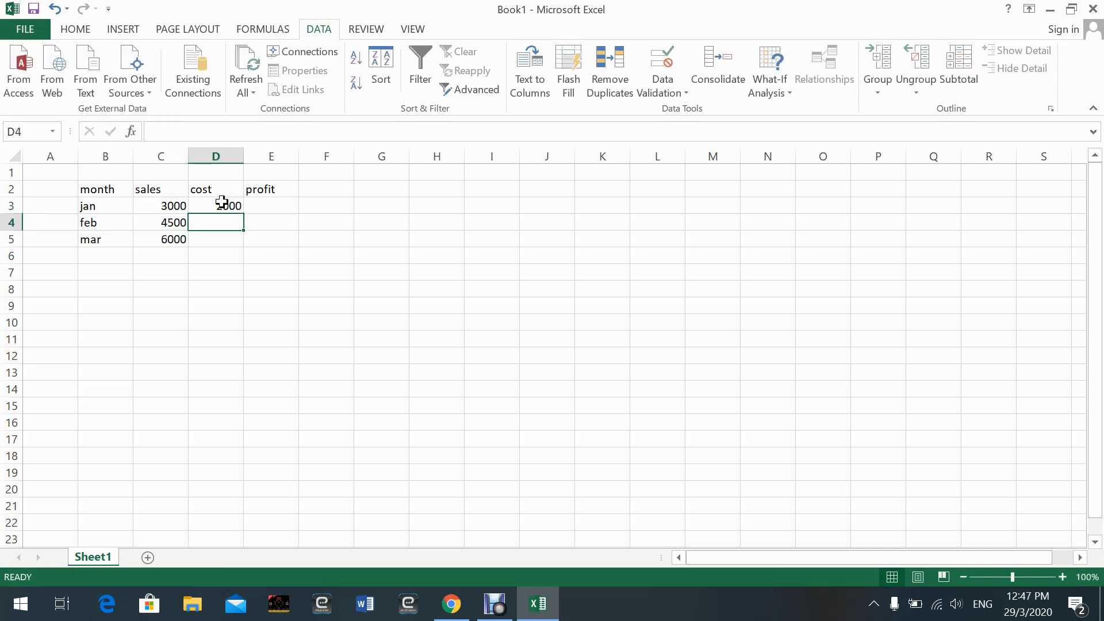
pyautogui.write('1500')
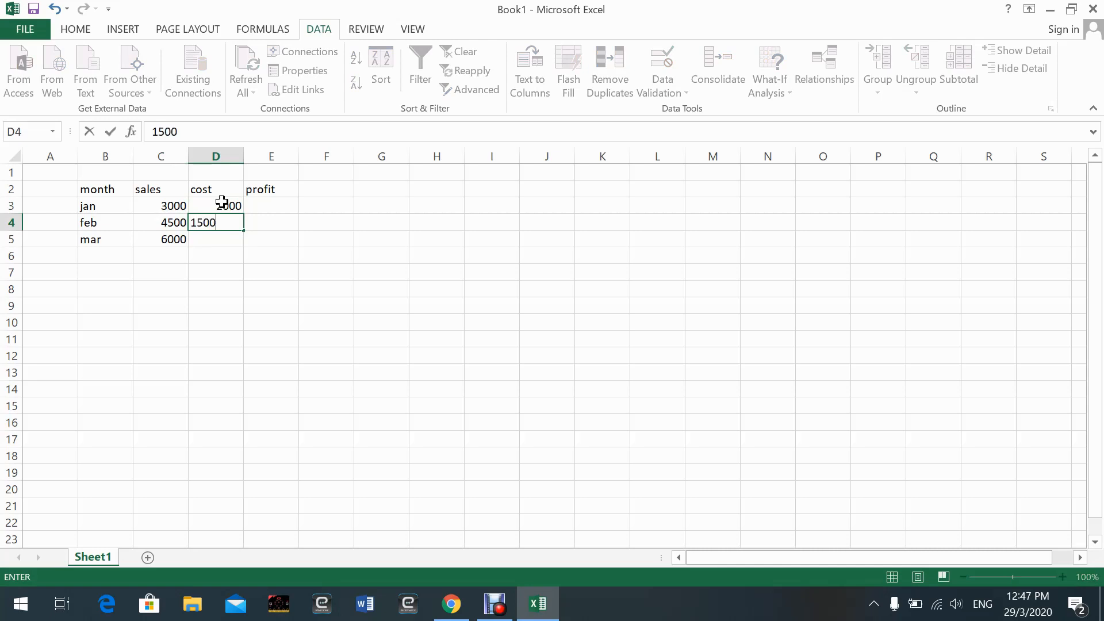
pyautogui.press('Return')
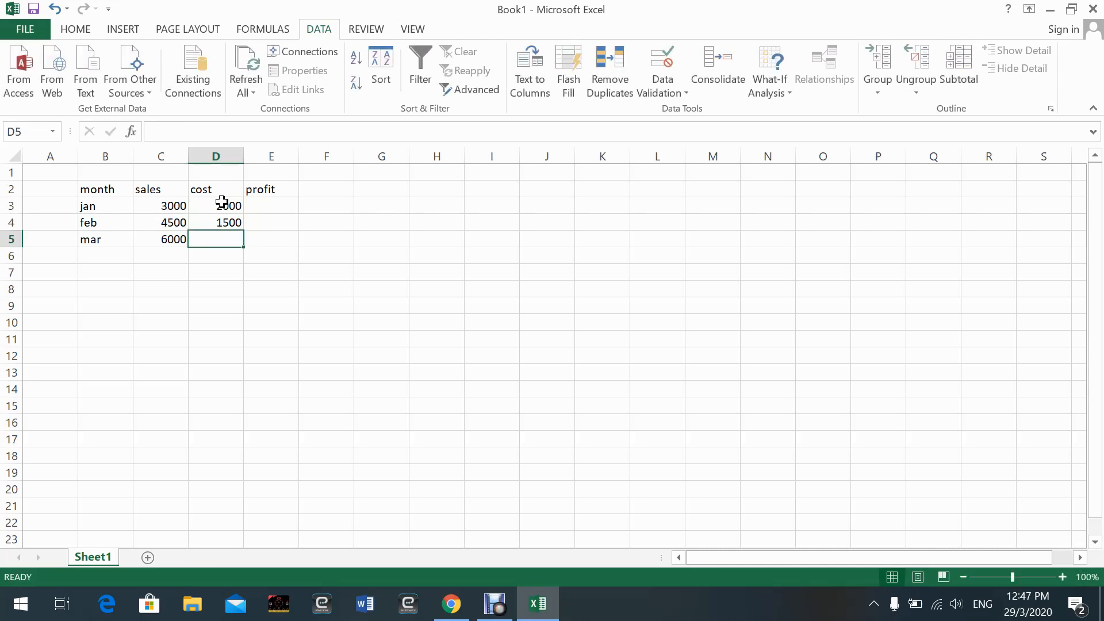
pyautogui.write('2000')
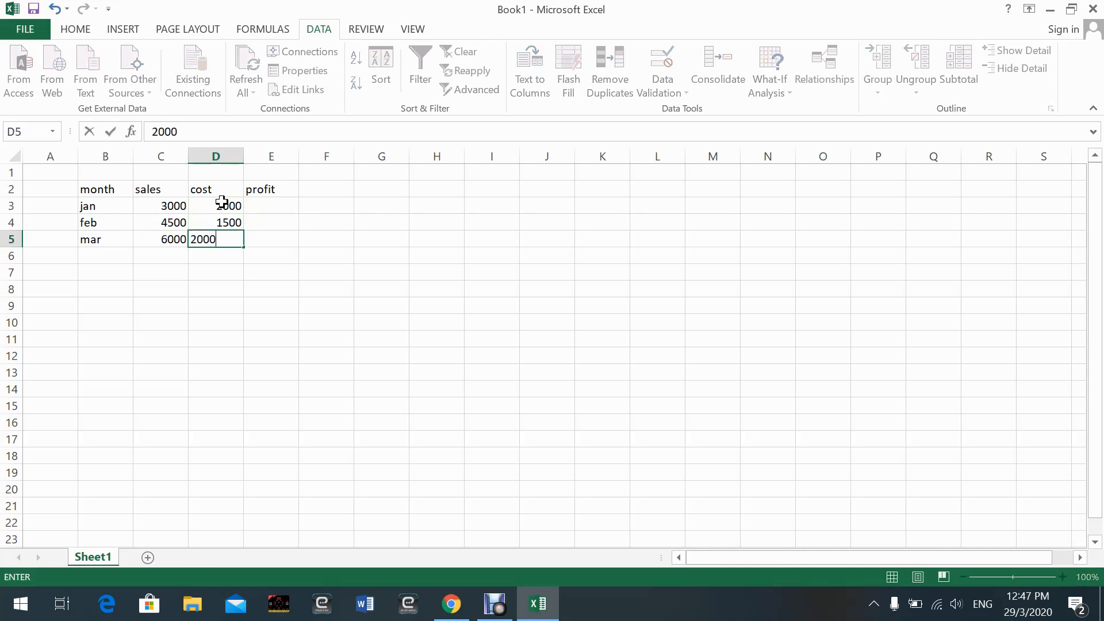
# Step: Calculate the jan profit in E3 with the formula =c3-d3
pyautogui.click(255, 204)
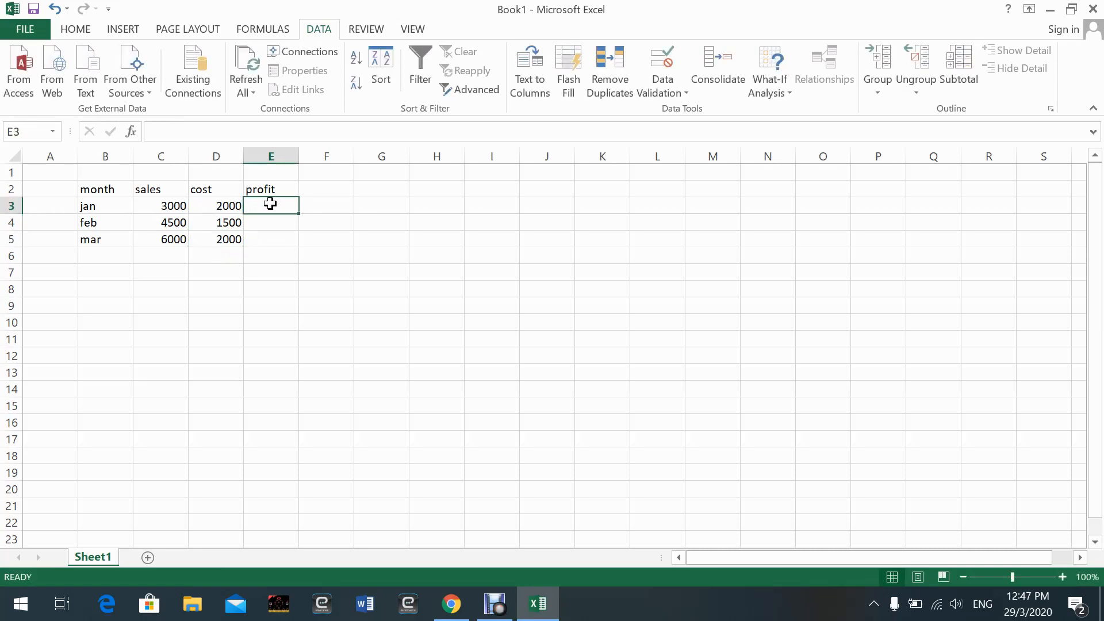
pyautogui.write('=c')
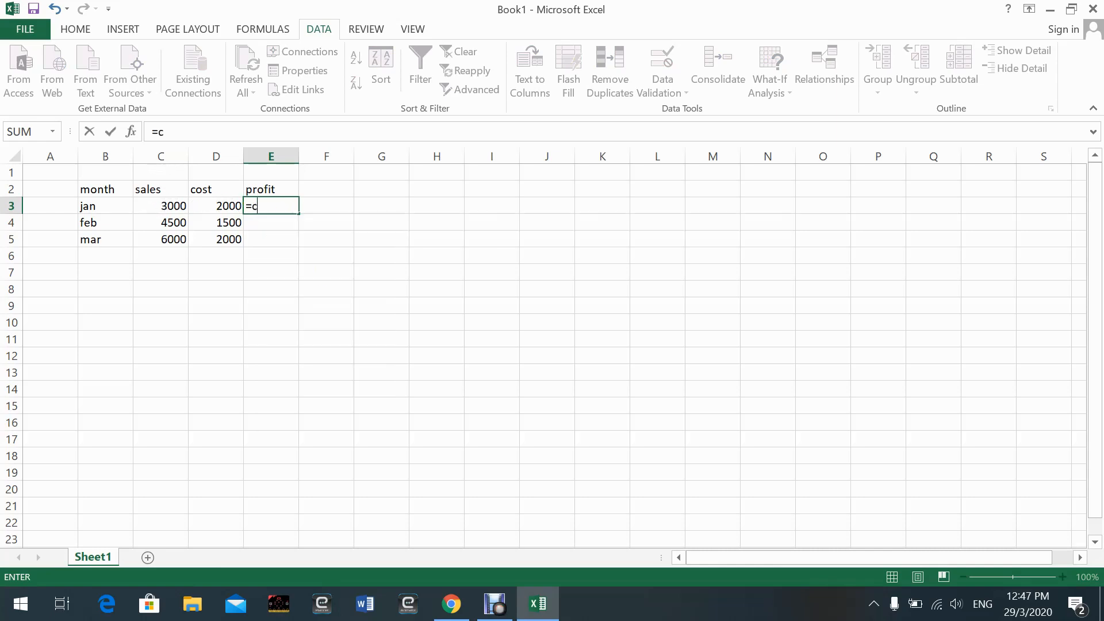
pyautogui.write('3')
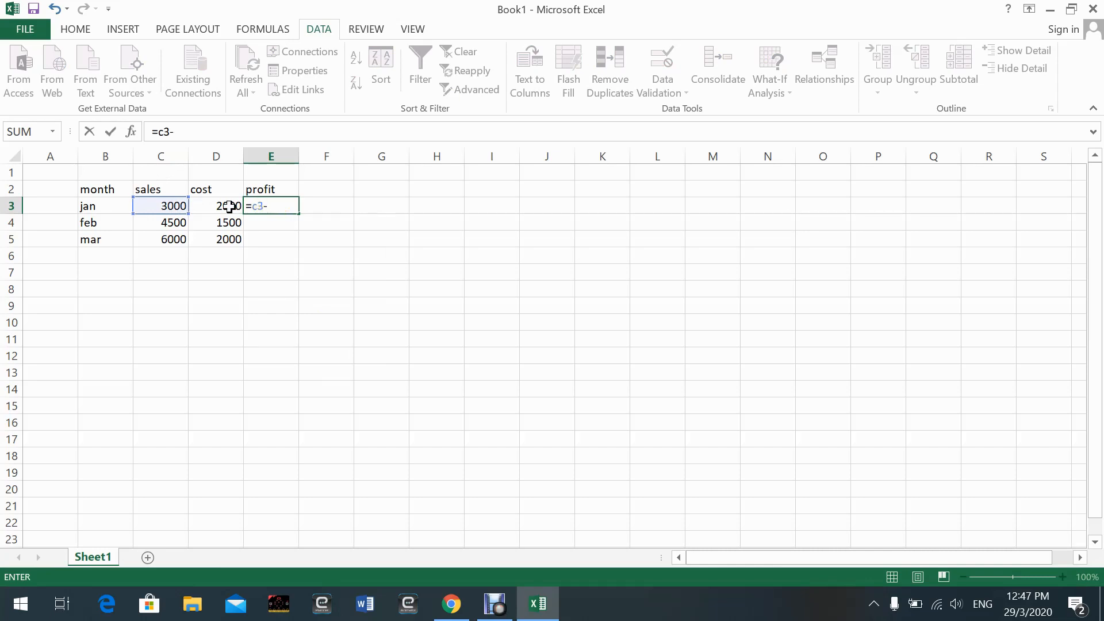
pyautogui.write('-d')
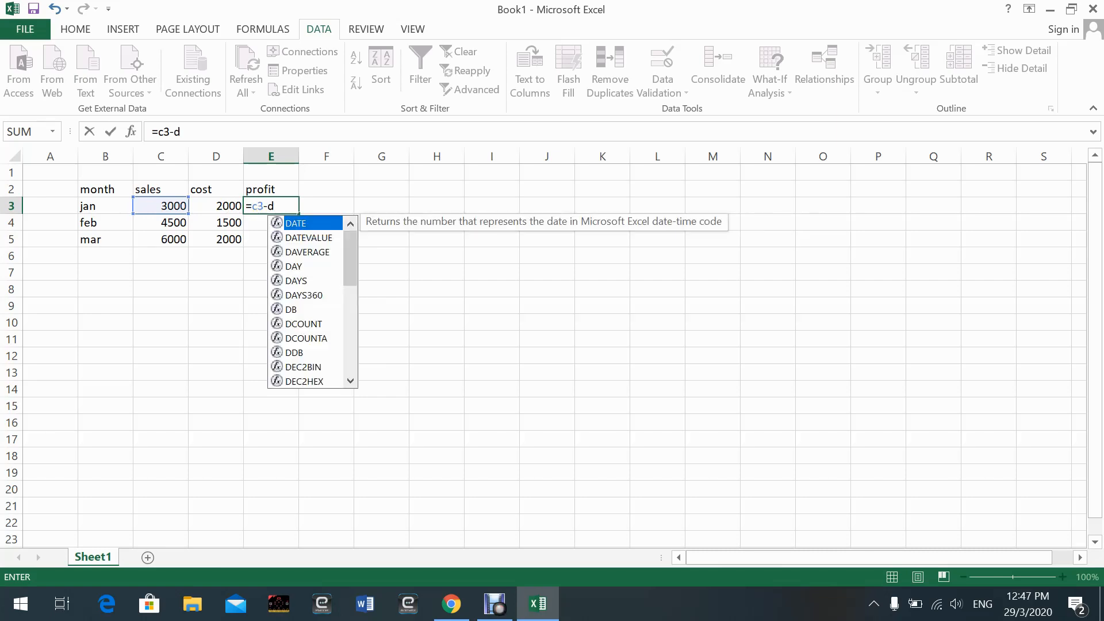
pyautogui.write('3')
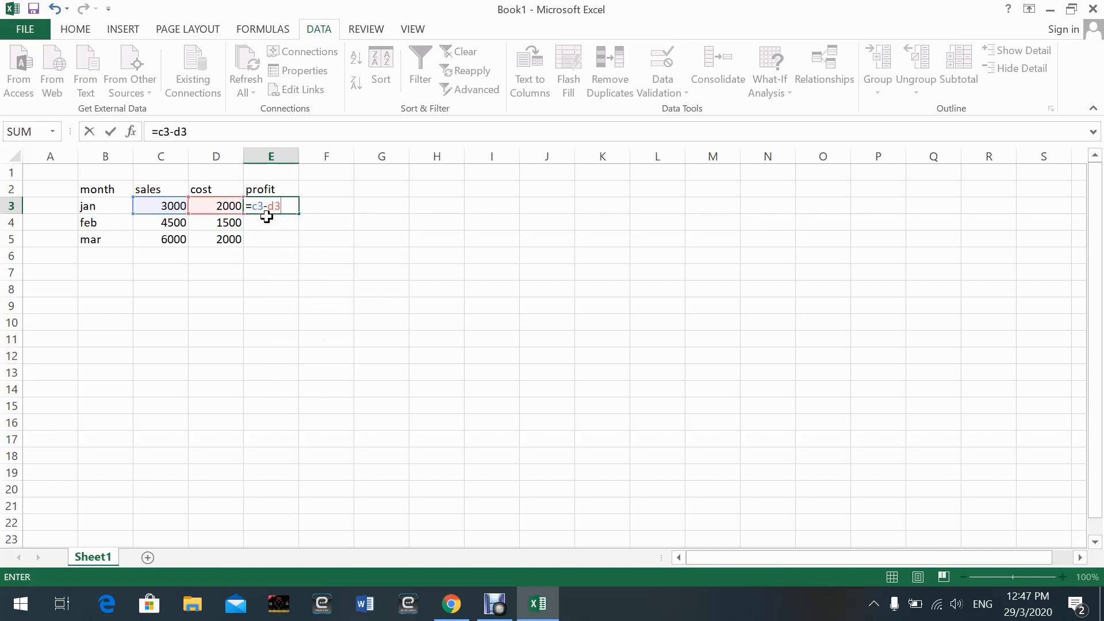
pyautogui.press('Return')
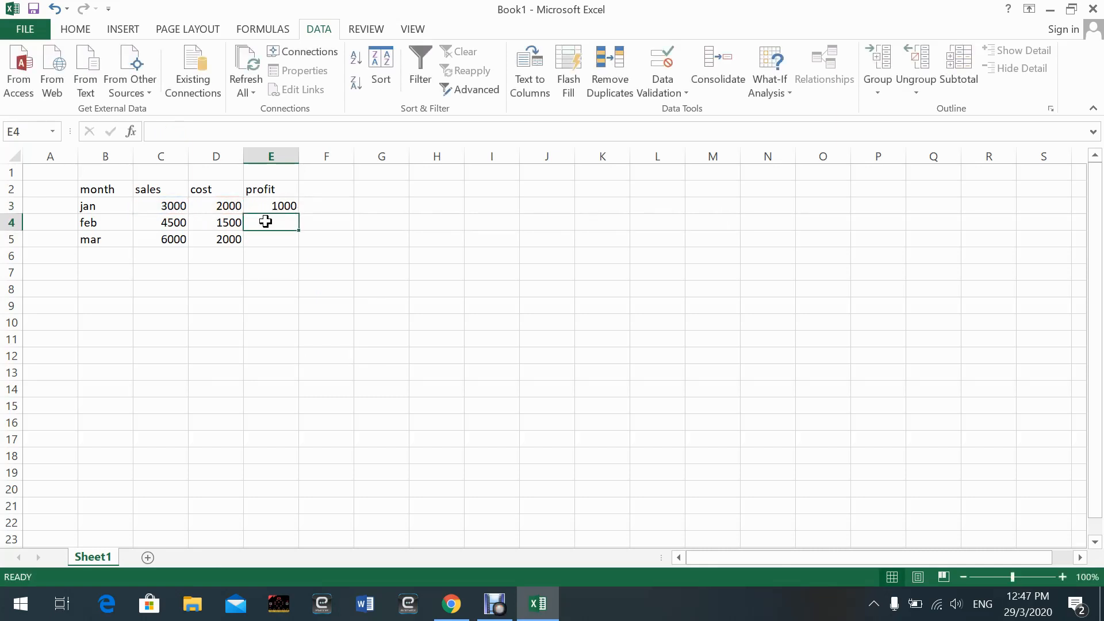
# Step: Calculate the feb profit in E4 with the formula =C4-D4
pyautogui.write('=')
pyautogui.click(180, 220)
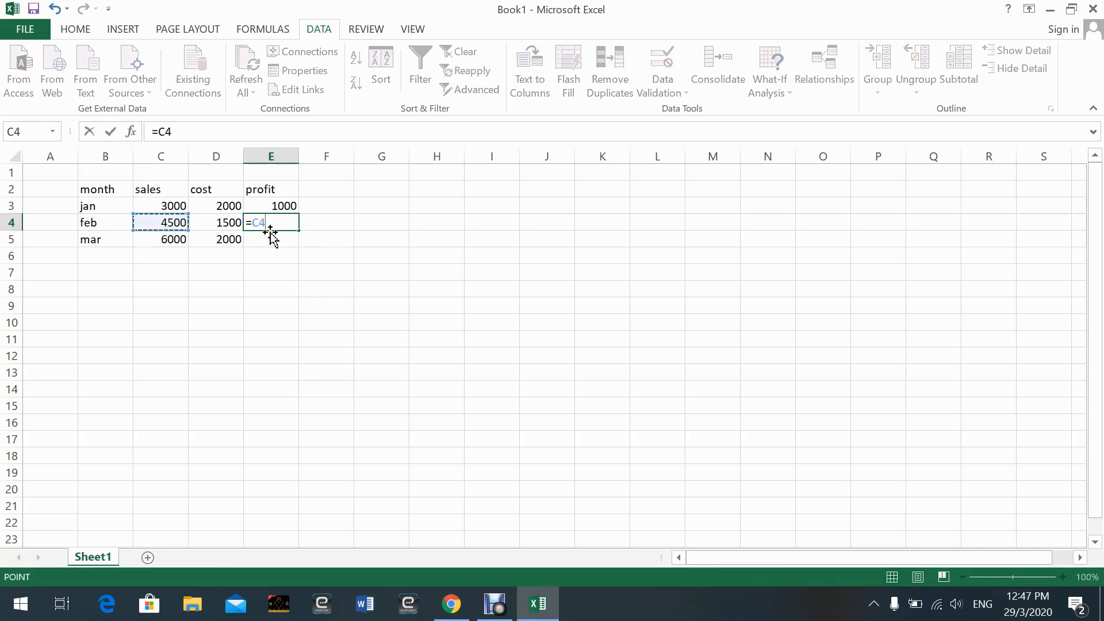
pyautogui.write('-')
pyautogui.click(220, 225)
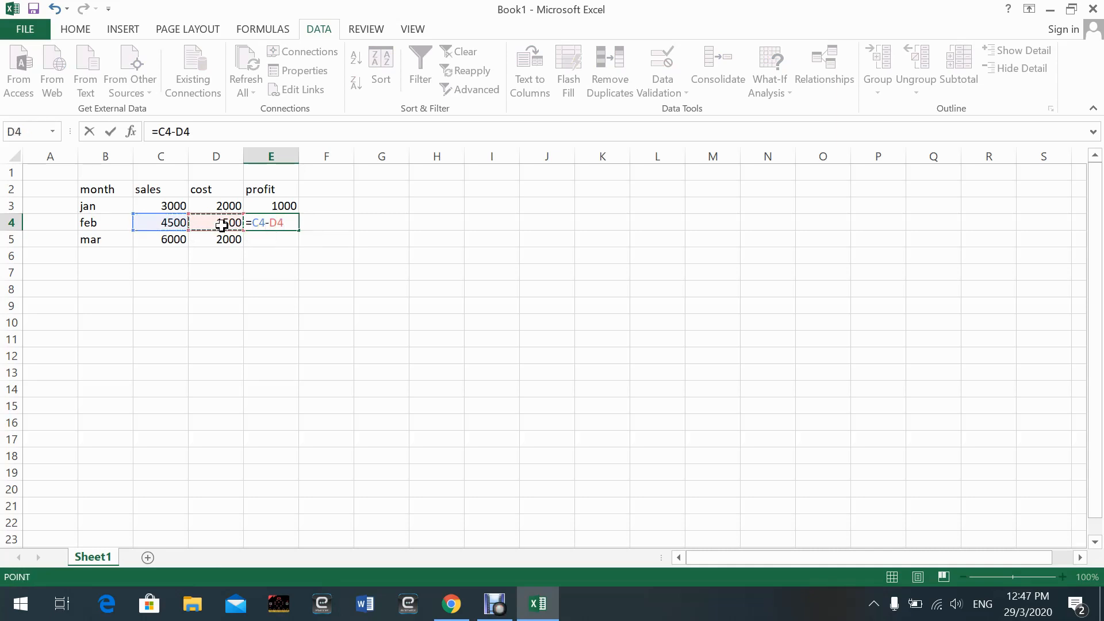
pyautogui.press('Return')
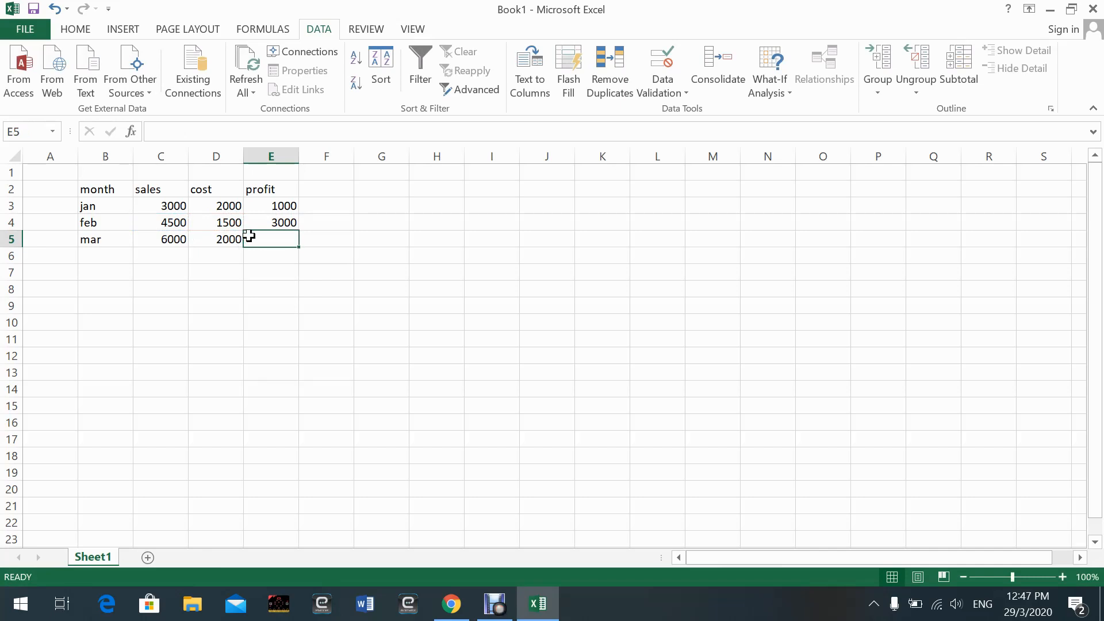
# Step: Calculate the mar profit in E5 with the formula =C5-D5
pyautogui.write('=')
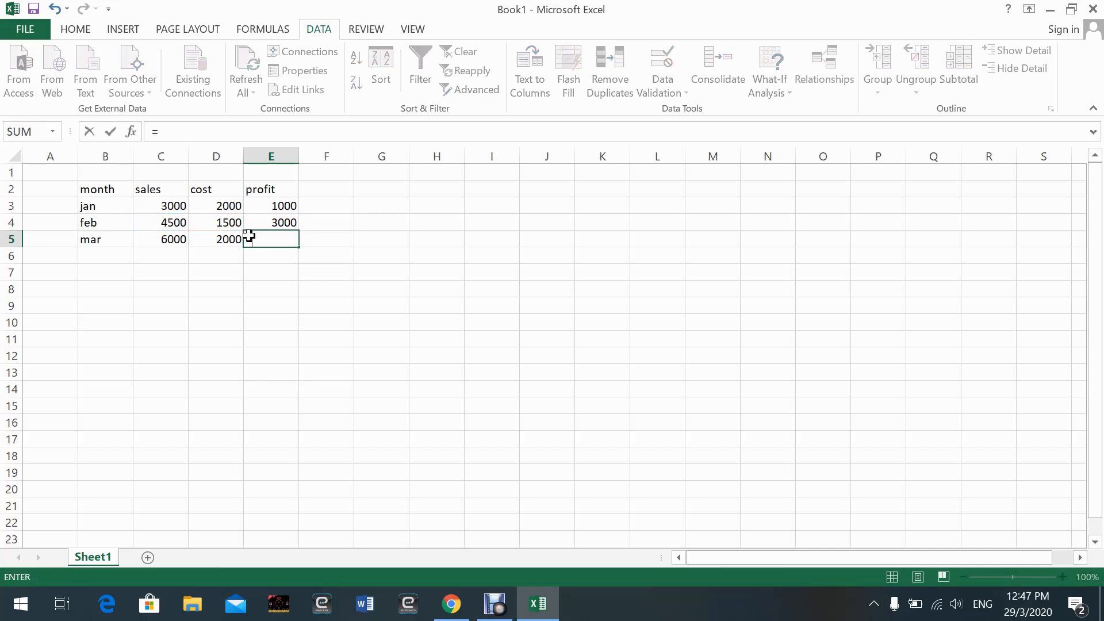
pyautogui.click(181, 239)
pyautogui.write('-')
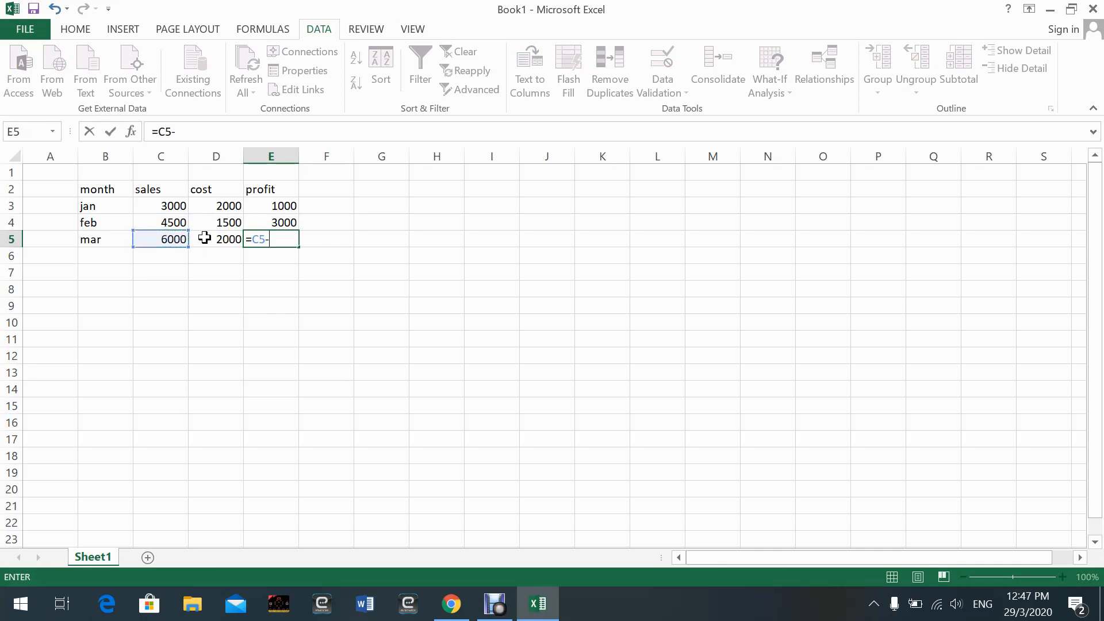
pyautogui.click(222, 240)
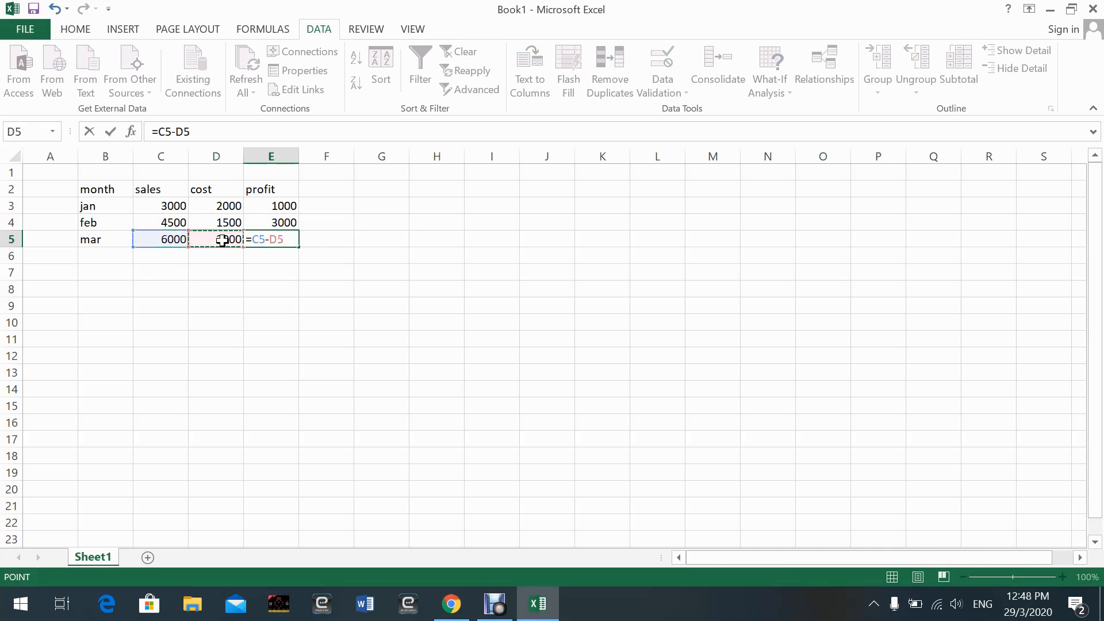
pyautogui.press('Return')
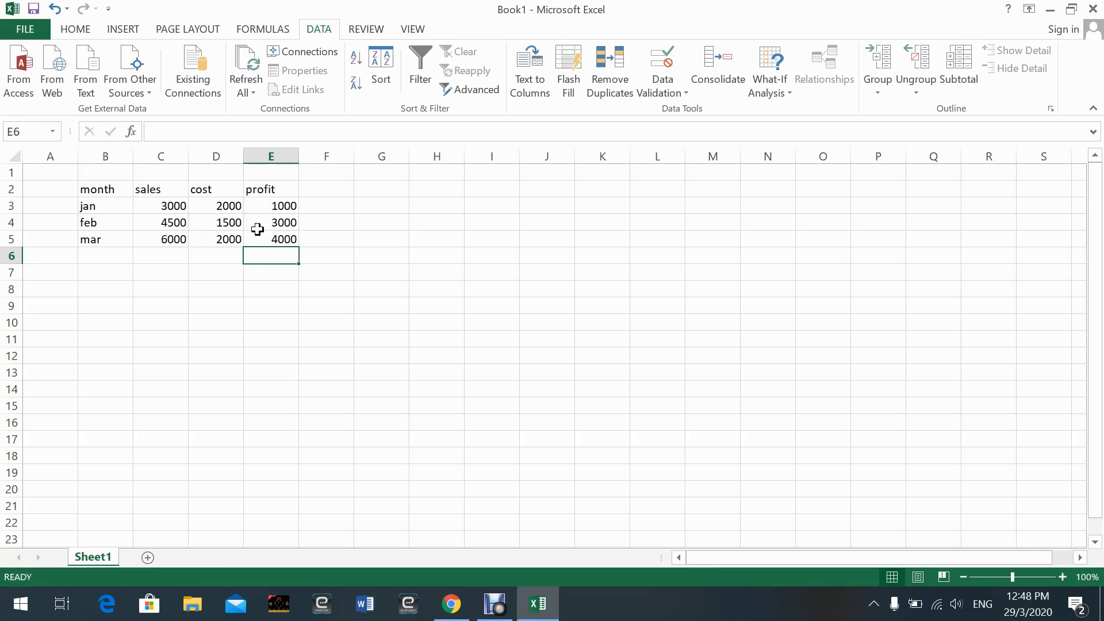
# Step: Change the mar cost in D5 to 3000
pyautogui.click(220, 238)
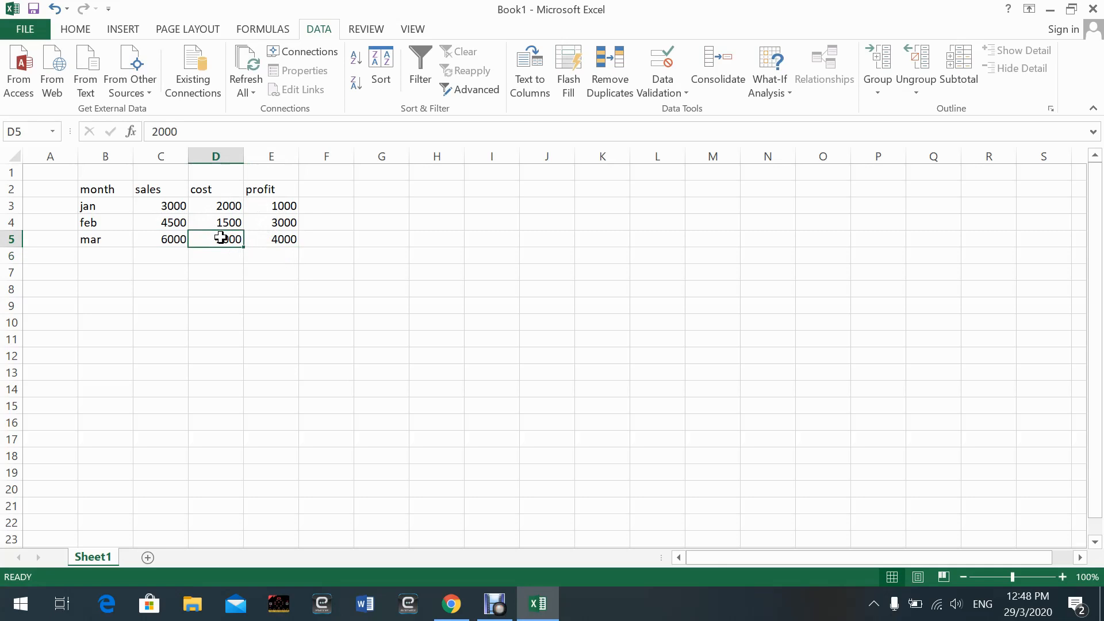
pyautogui.press('BackSpace')
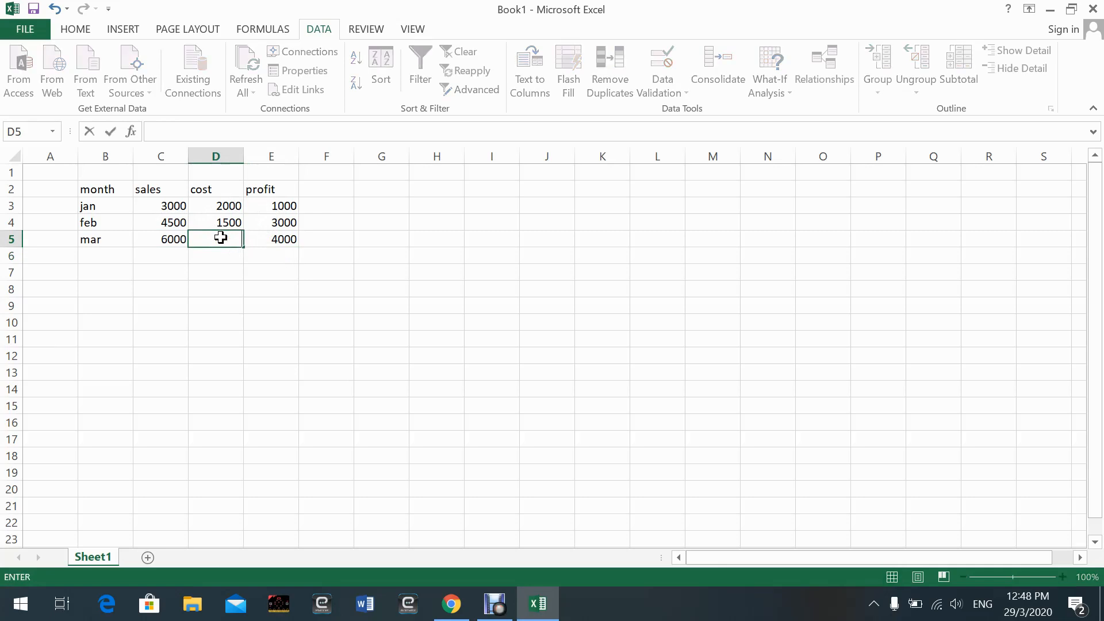
pyautogui.write('3000')
pyautogui.click(236, 256)
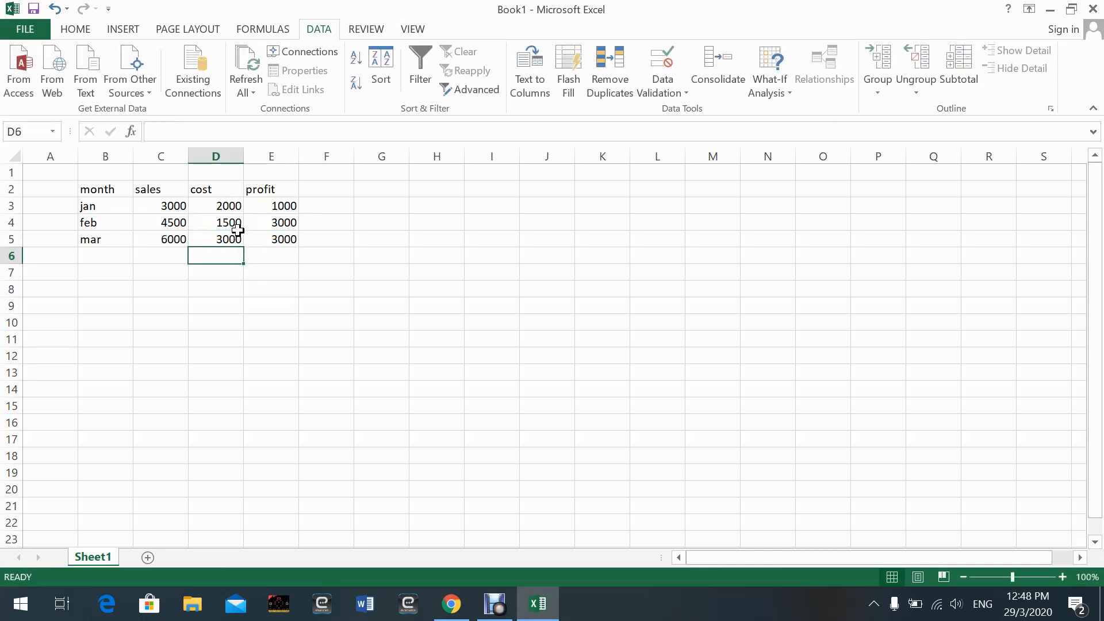
# Step: Total the jan to mar profits in E3 to E5 with AutoSum, placing the sum in E6
pyautogui.click(277, 254)
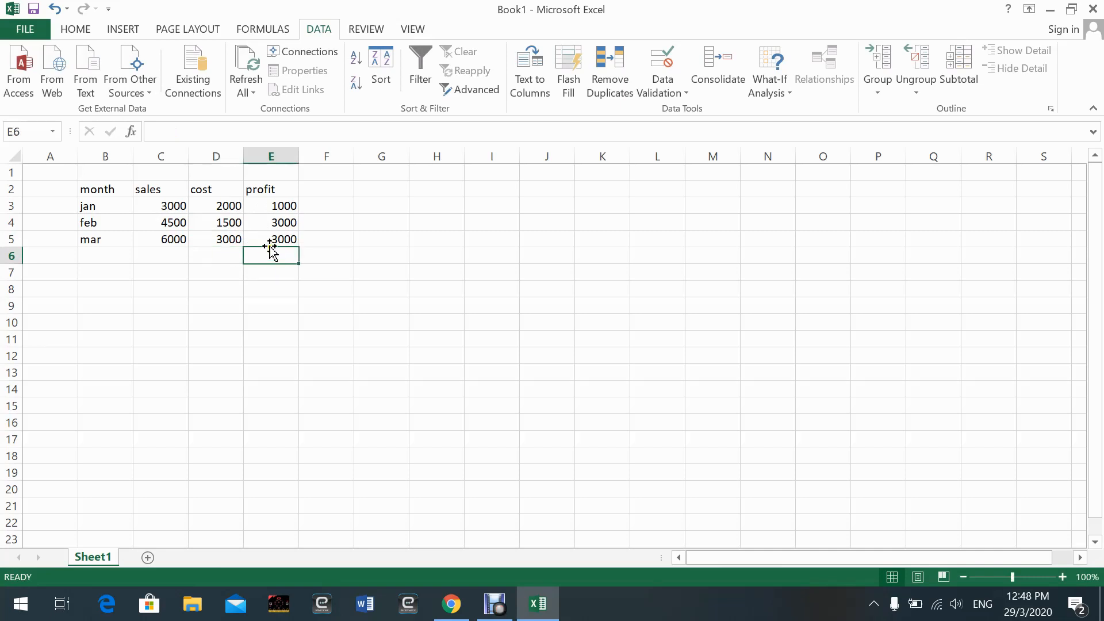
pyautogui.click(269, 209)
pyautogui.moveTo(270, 216); pyautogui.dragTo(288, 240)
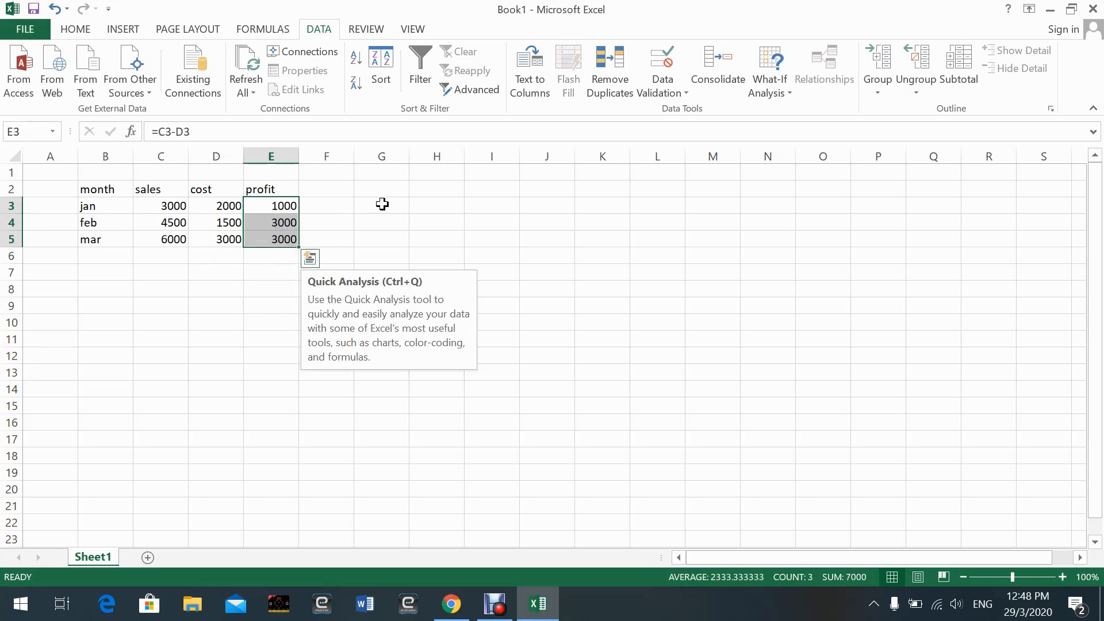
pyautogui.click(82, 29)
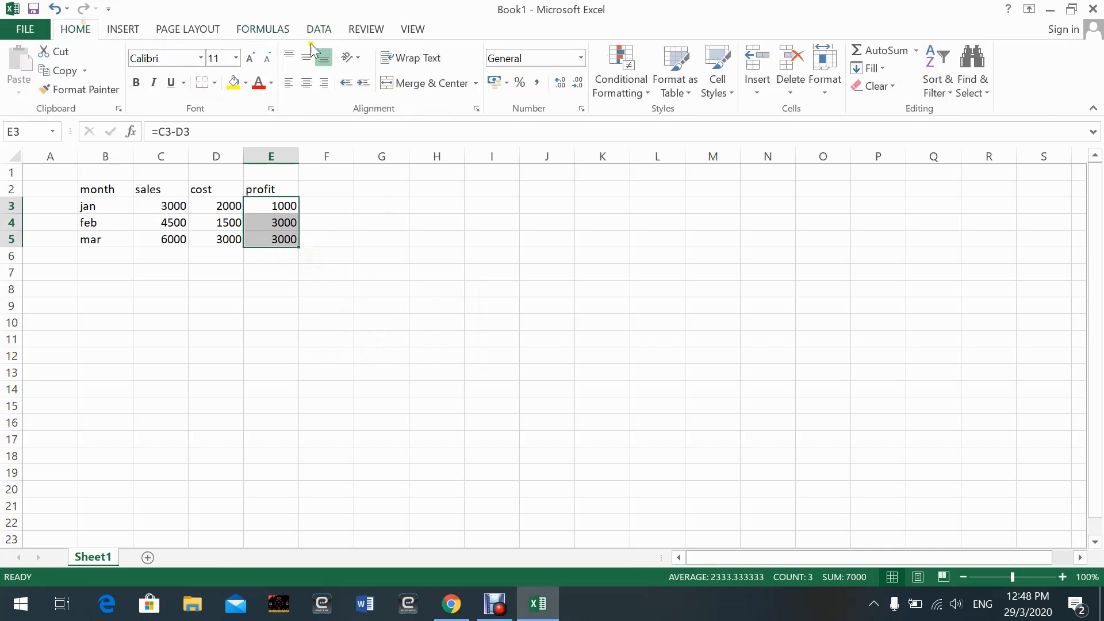
pyautogui.click(875, 50)
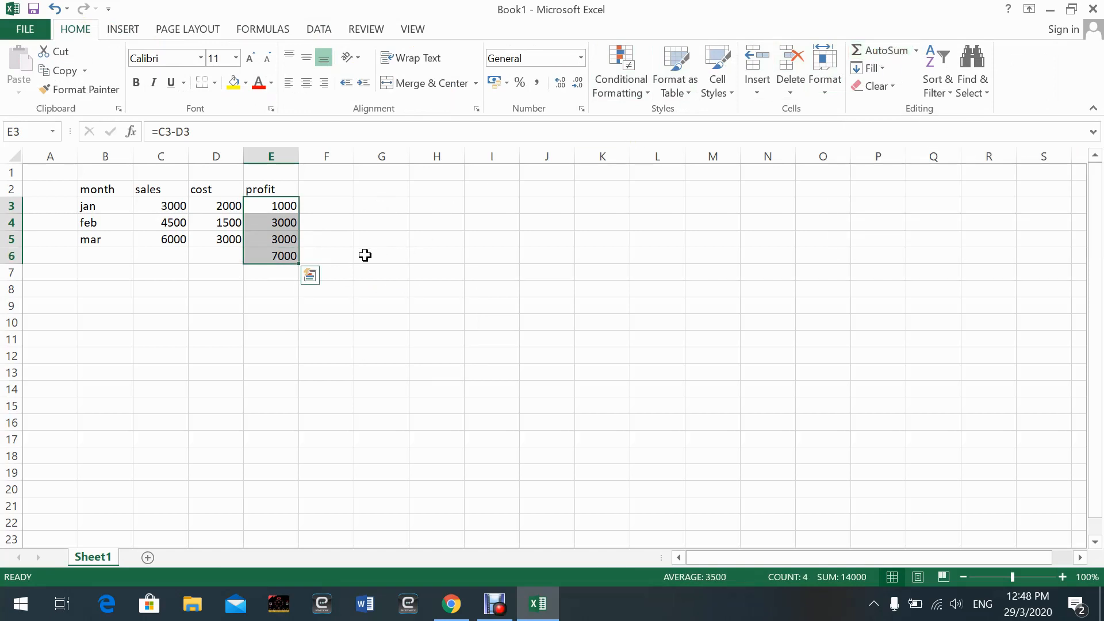
pyautogui.click(326, 236)
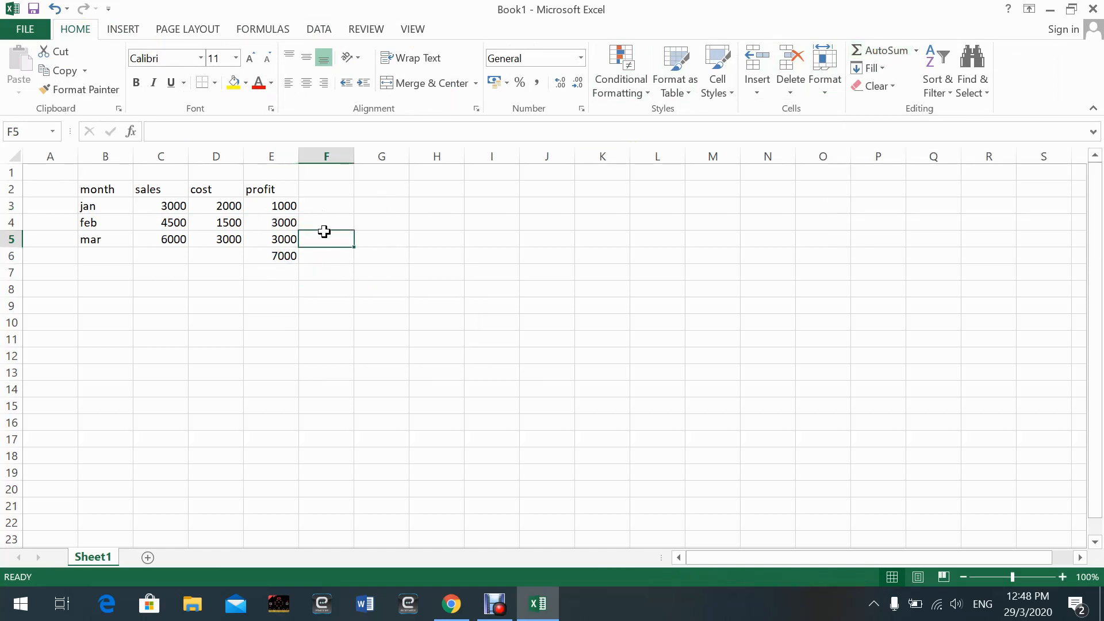
# Step: Apply All Borders to the whole table, B2 to E6
pyautogui.click(98, 192)
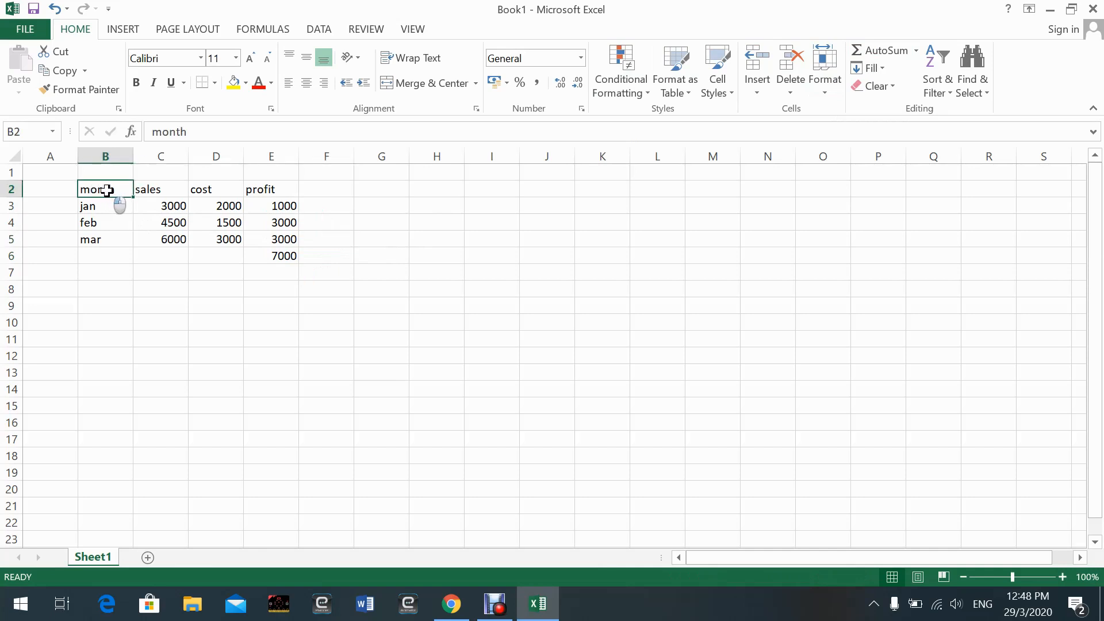
pyautogui.moveTo(108, 191); pyautogui.dragTo(264, 249)
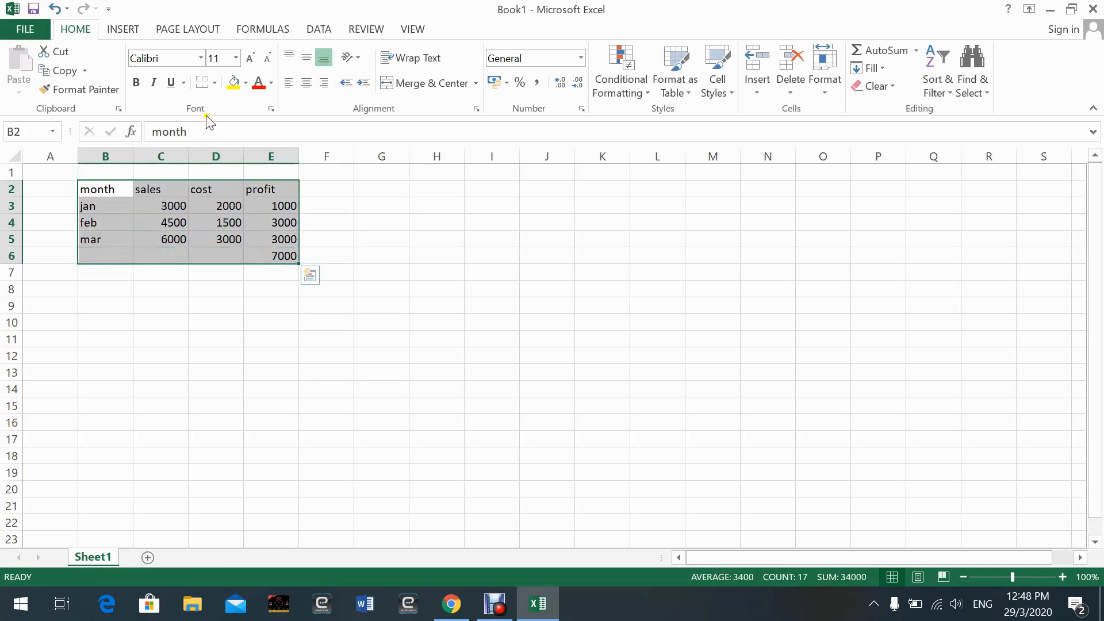
pyautogui.click(215, 83)
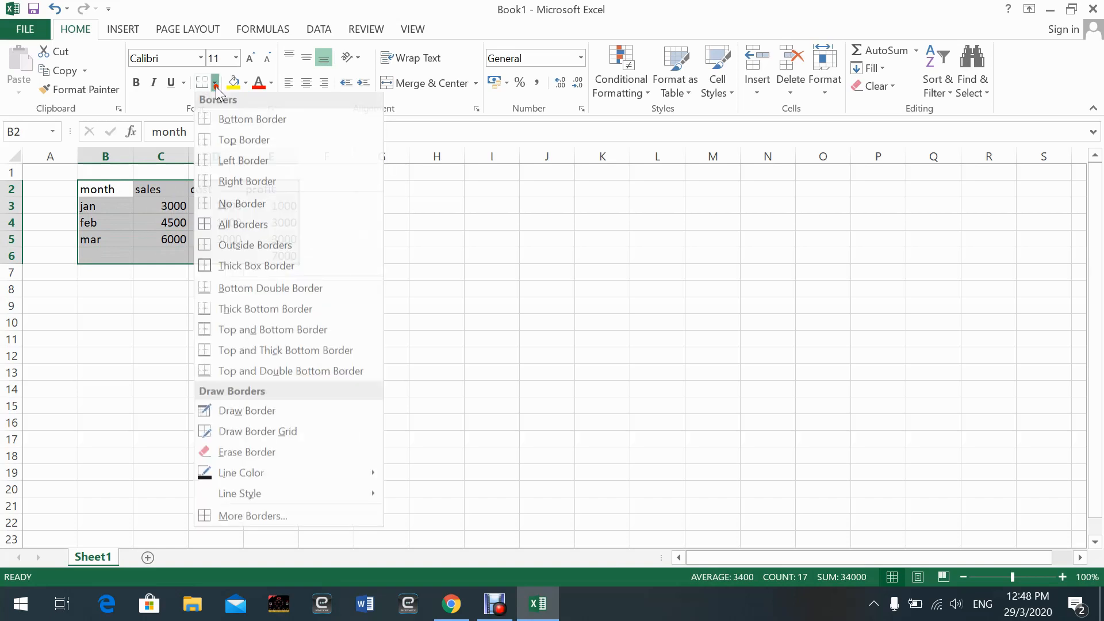
pyautogui.click(238, 226)
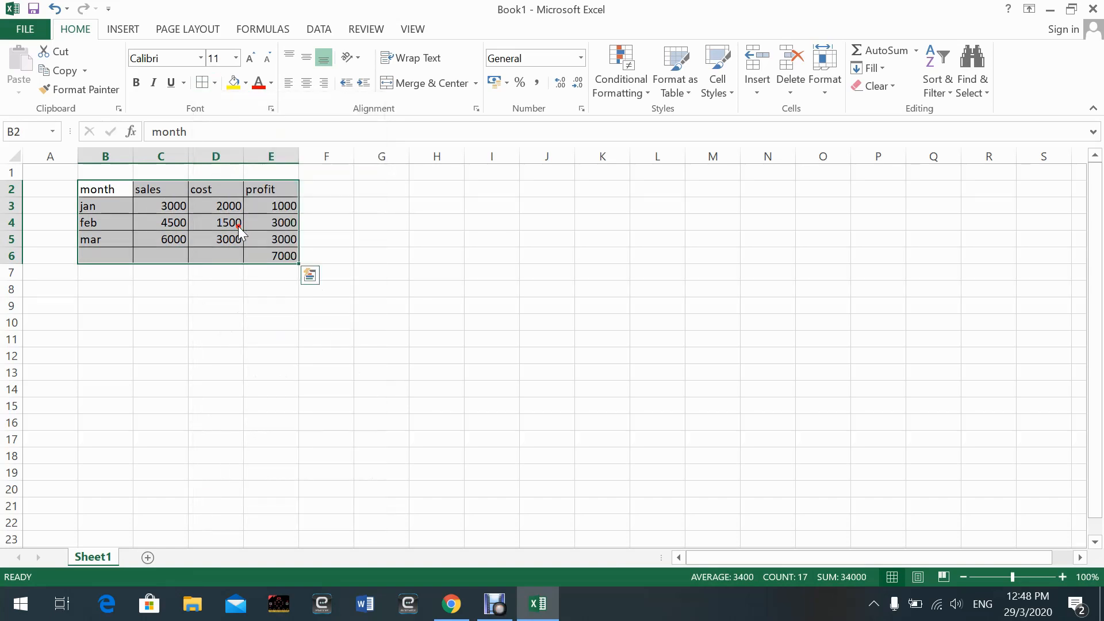
pyautogui.click(352, 273)
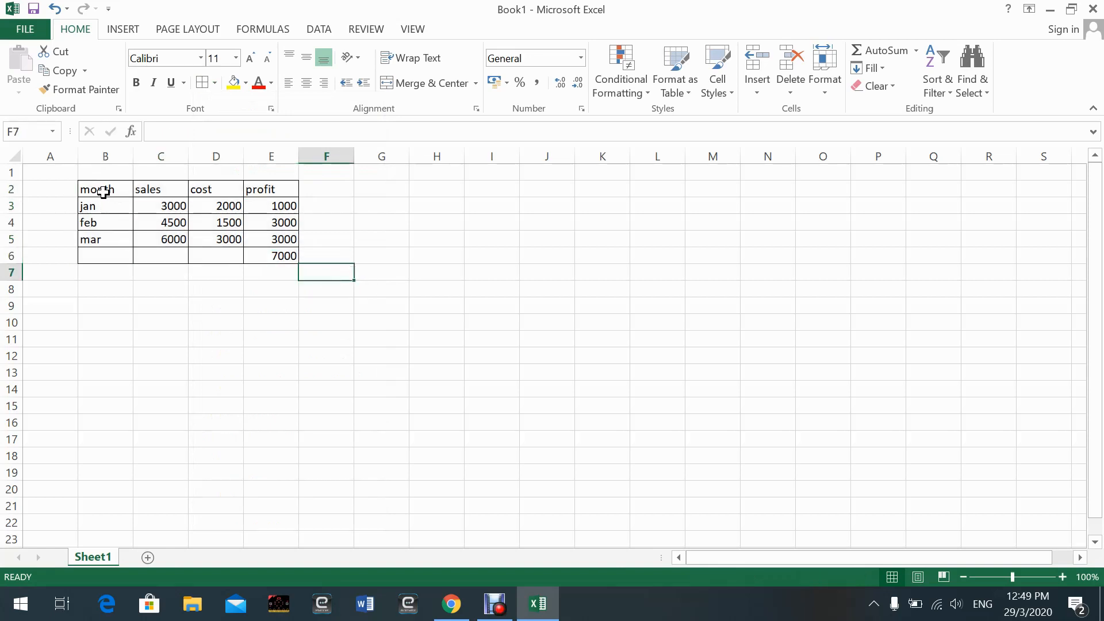
# Step: Fill the month cells B2 to B5 with yellow and the sales cells C2 to C5 with light blue
pyautogui.moveTo(99, 185); pyautogui.dragTo(96, 241)
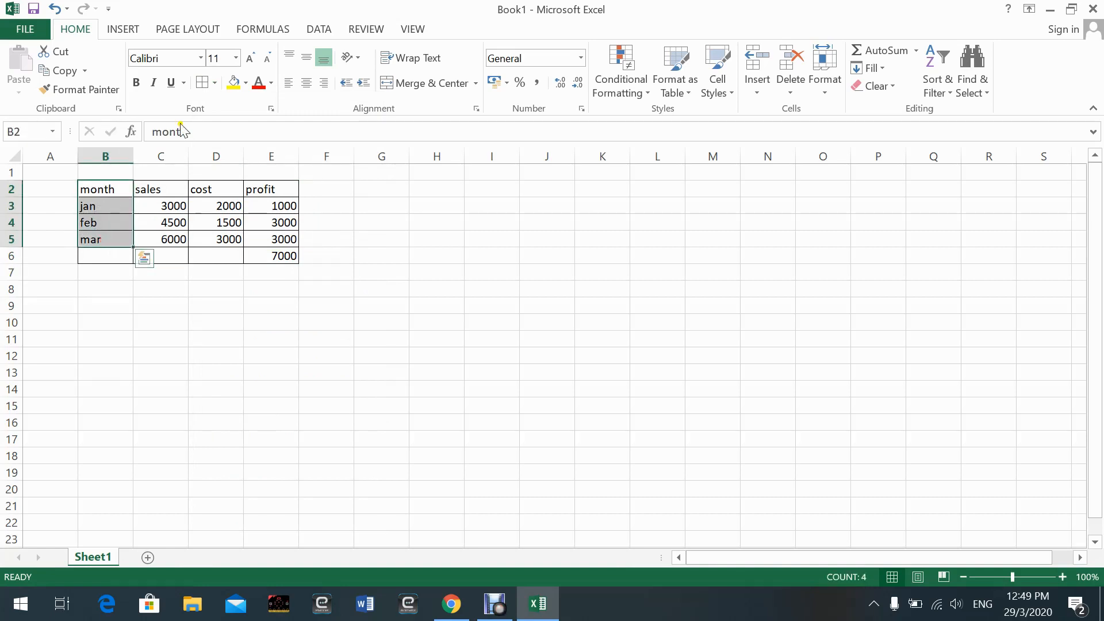
pyautogui.click(246, 84)
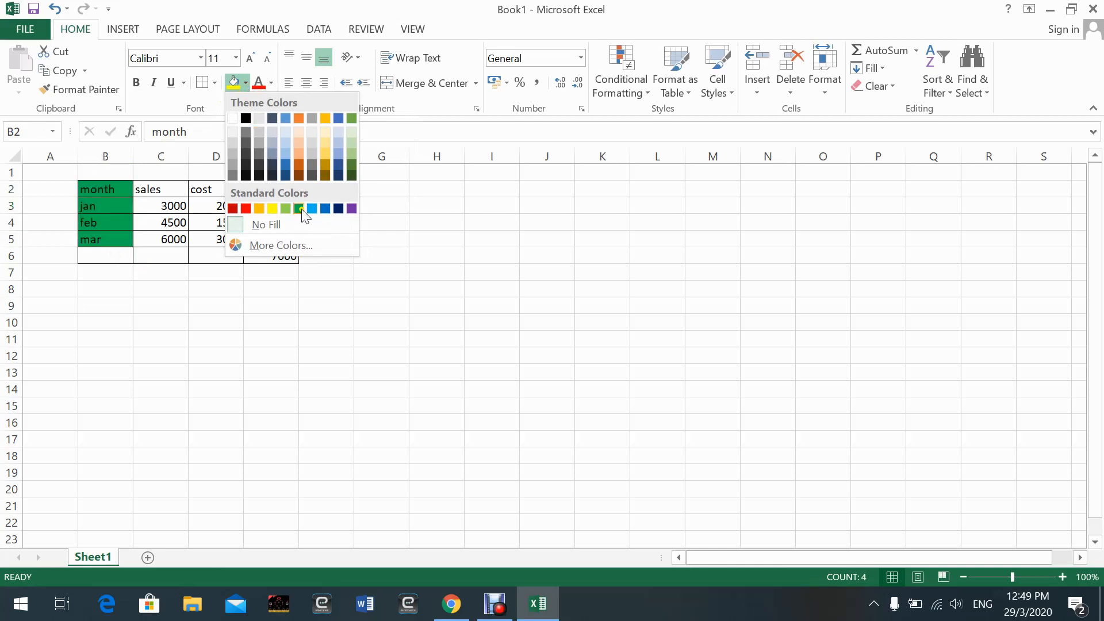
pyautogui.click(273, 208)
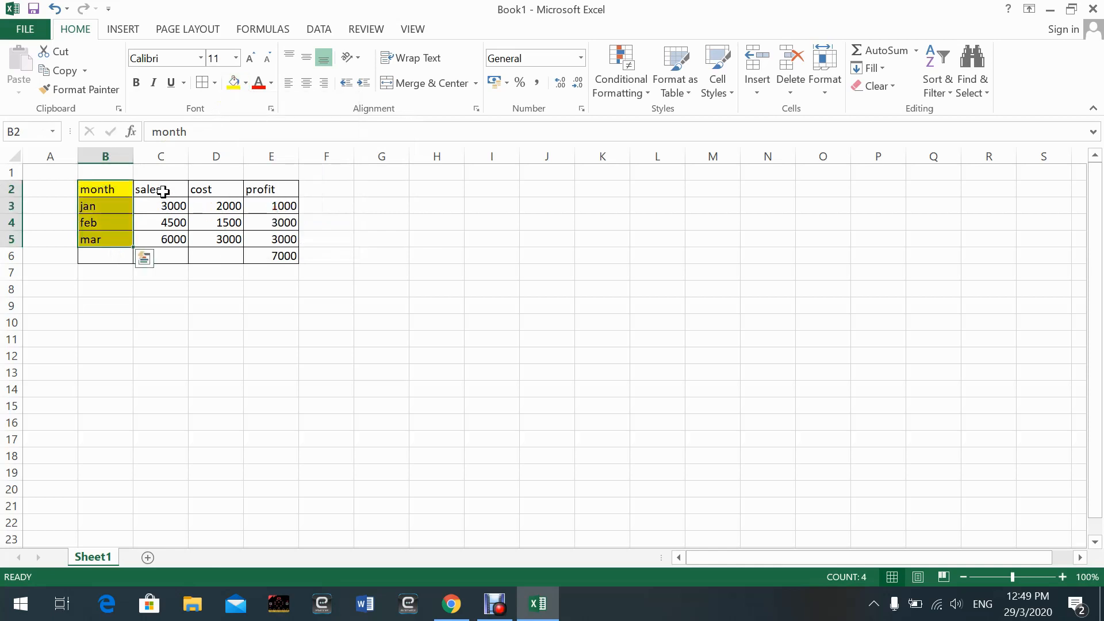
pyautogui.moveTo(163, 192); pyautogui.dragTo(178, 240)
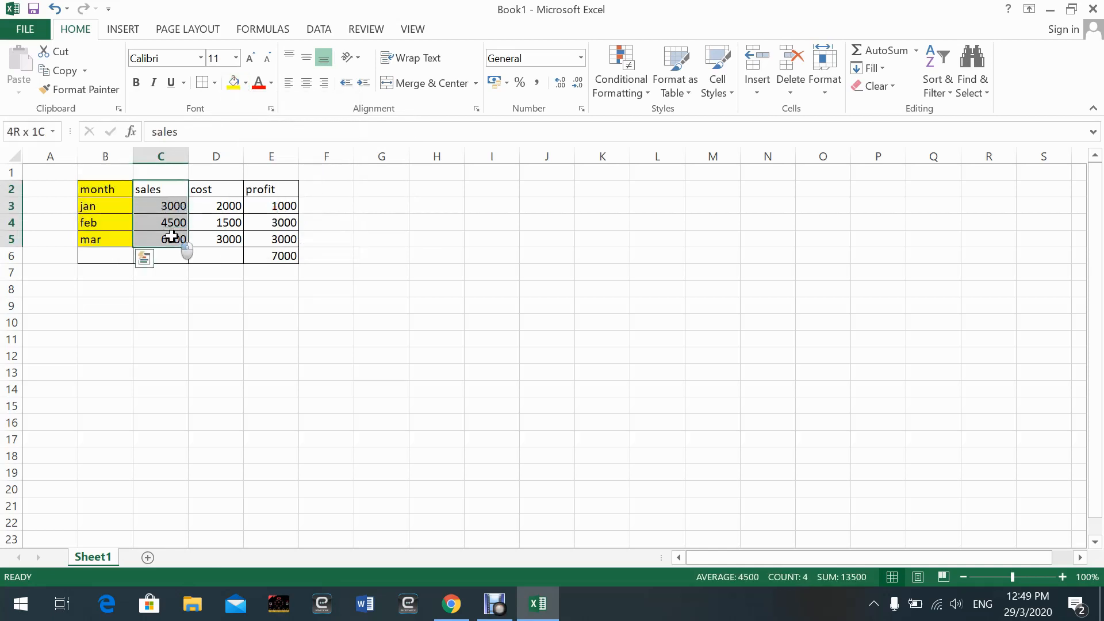
pyautogui.click(245, 83)
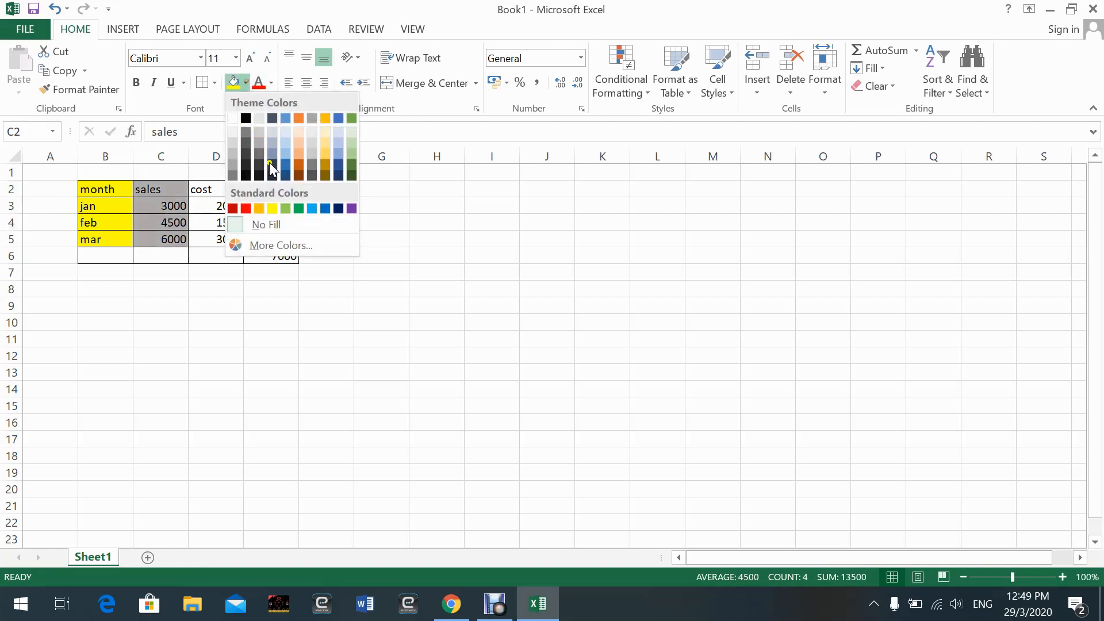
pyautogui.click(312, 208)
# Step: Fill the cost cells D2 to D5 with orange and the profit cells E2 to E6 with standard blue
pyautogui.moveTo(217, 188); pyautogui.dragTo(229, 230)
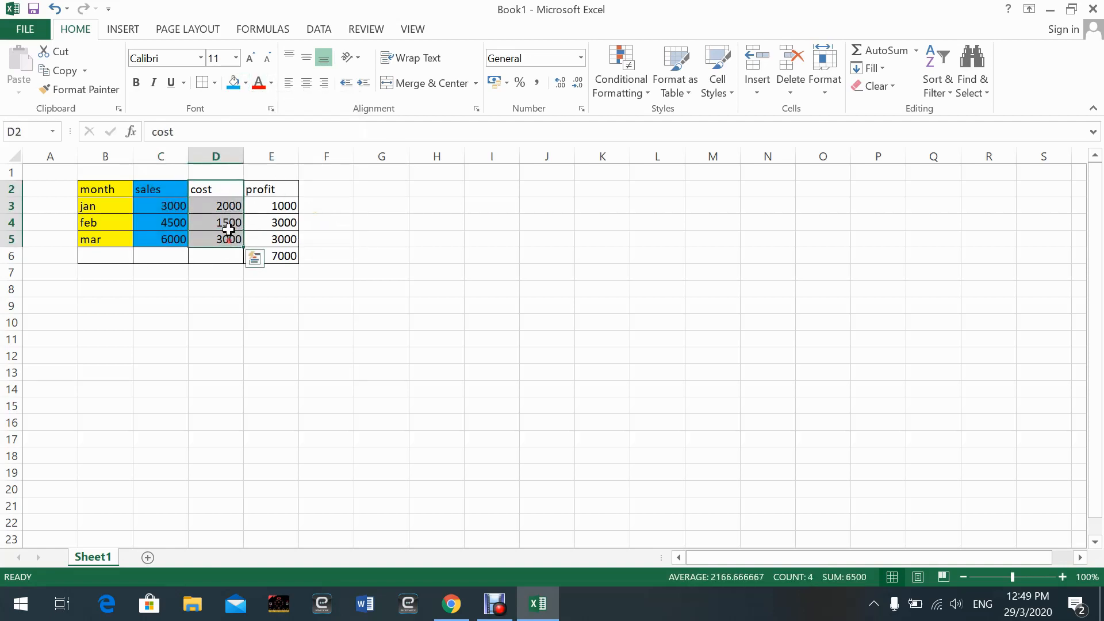
pyautogui.click(246, 82)
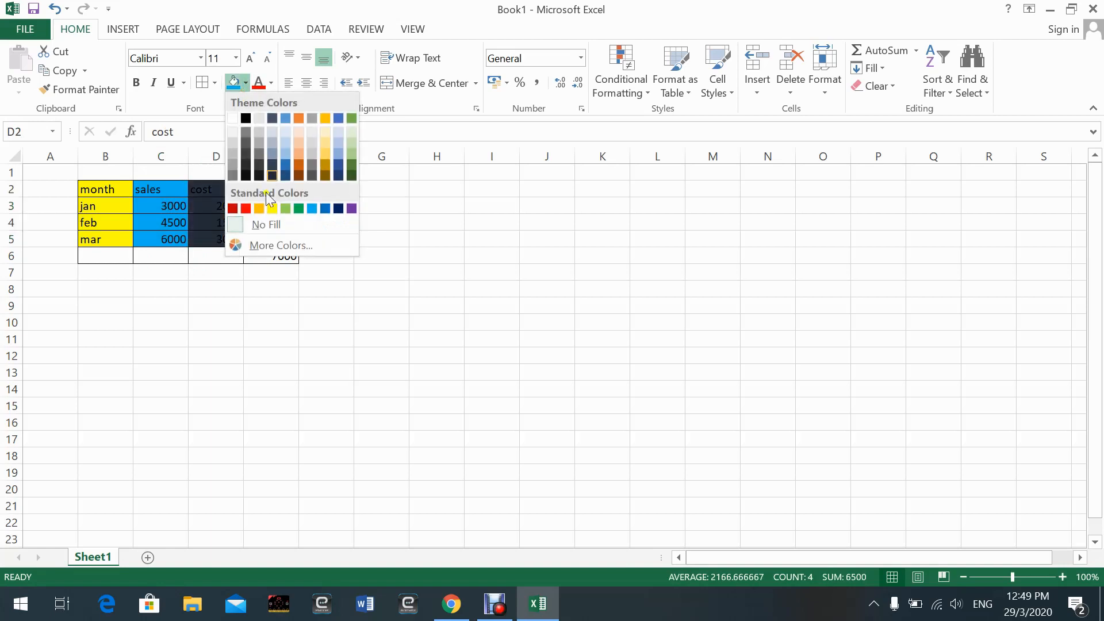
pyautogui.click(259, 209)
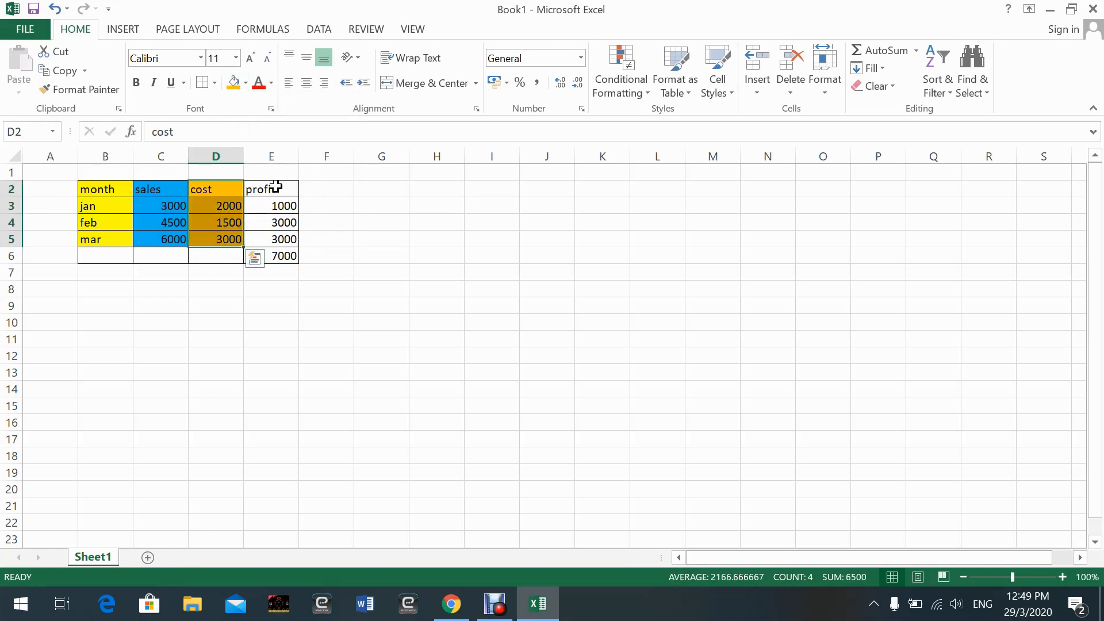
pyautogui.moveTo(276, 186); pyautogui.dragTo(286, 257)
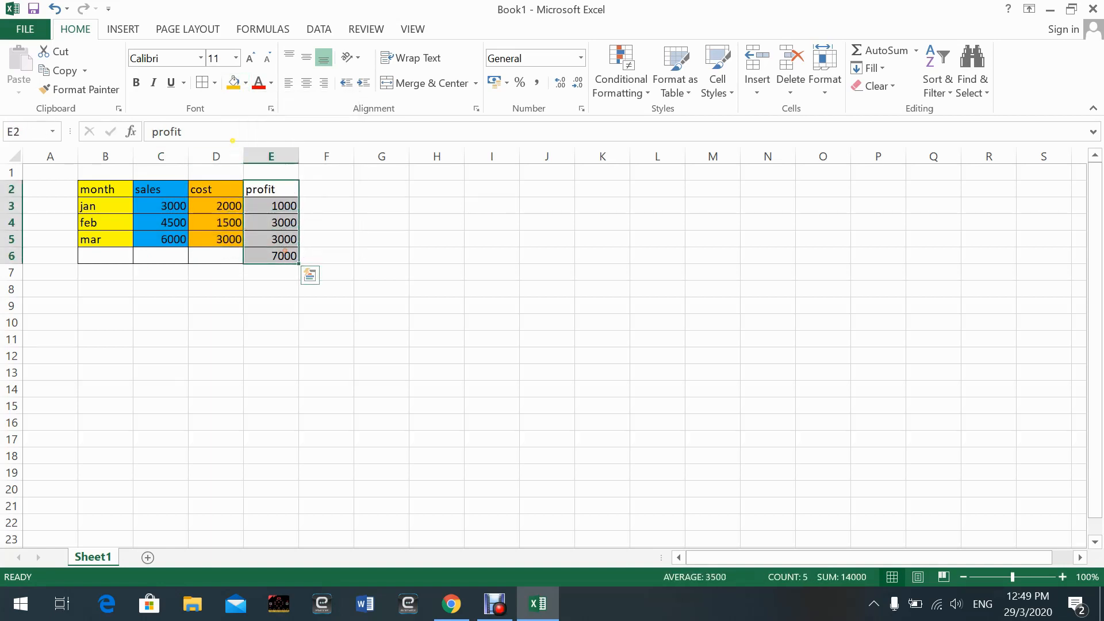
pyautogui.click(246, 82)
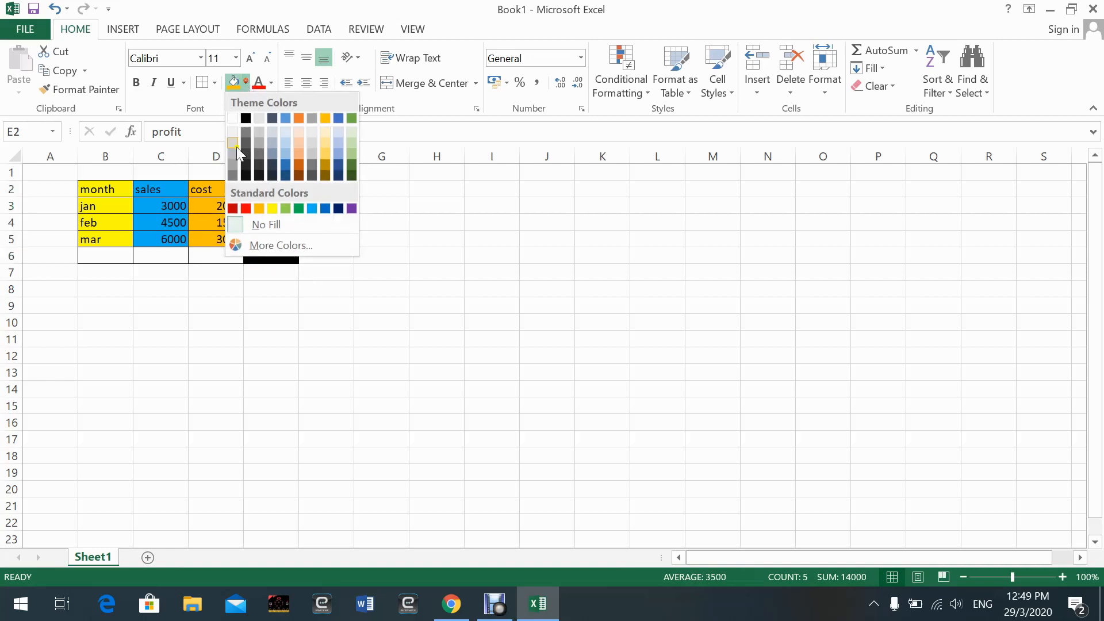
pyautogui.click(325, 208)
pyautogui.click(369, 241)
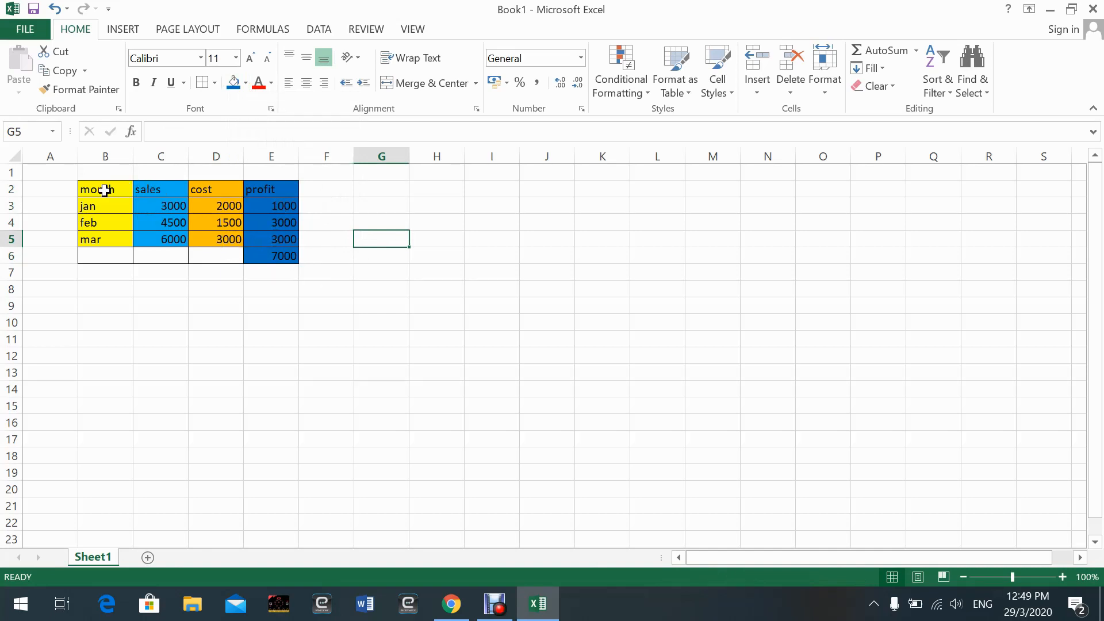
# Step: Insert a 2-D clustered column chart based on the whole table, B2 to E6
pyautogui.moveTo(104, 190); pyautogui.dragTo(282, 250)
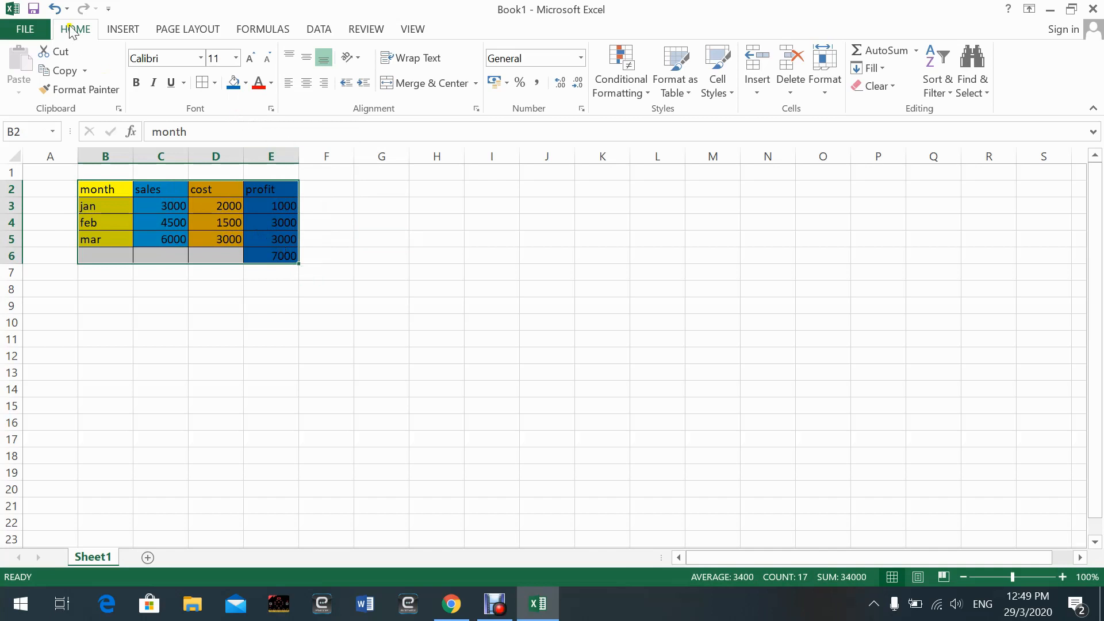
pyautogui.click(113, 32)
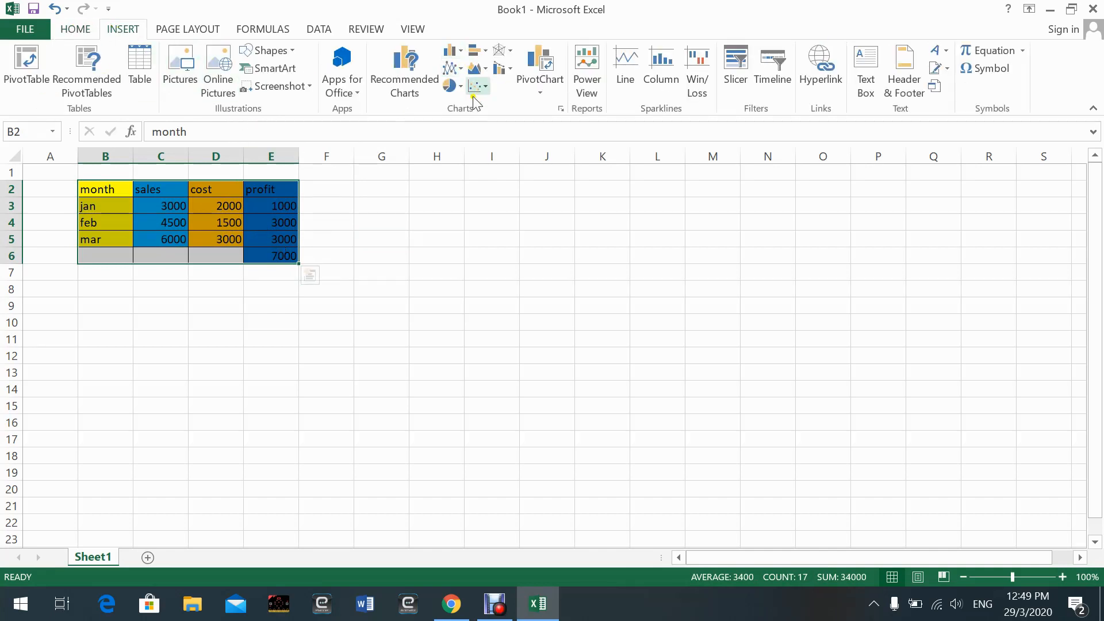
pyautogui.click(452, 50)
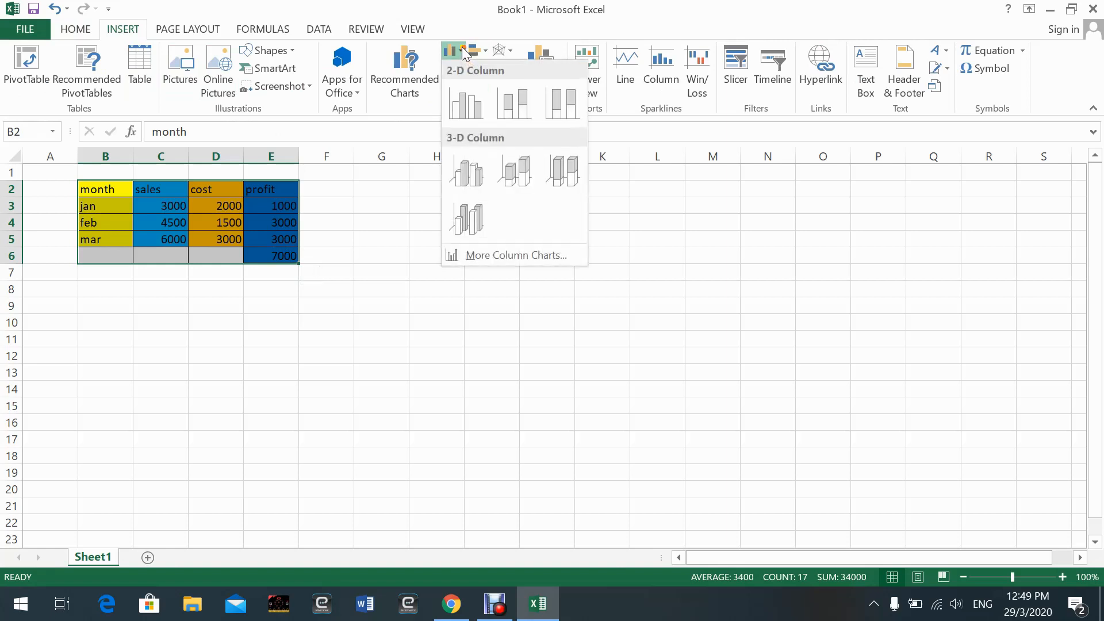
pyautogui.click(462, 109)
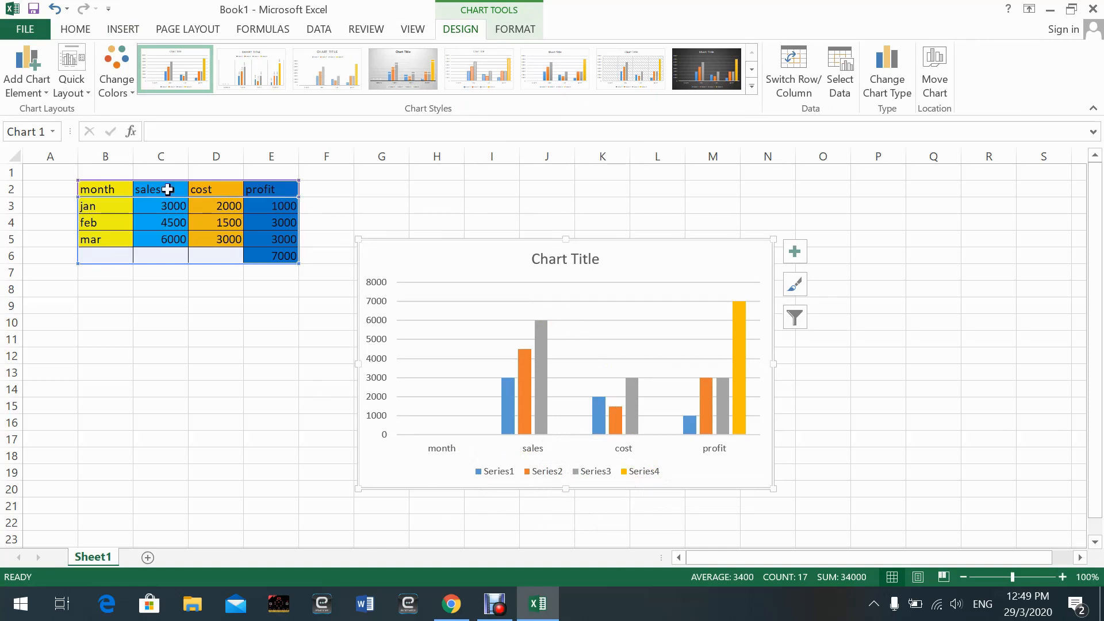
# Step: Start saving the new workbook by opening the choice of save locations
pyautogui.click(25, 27)
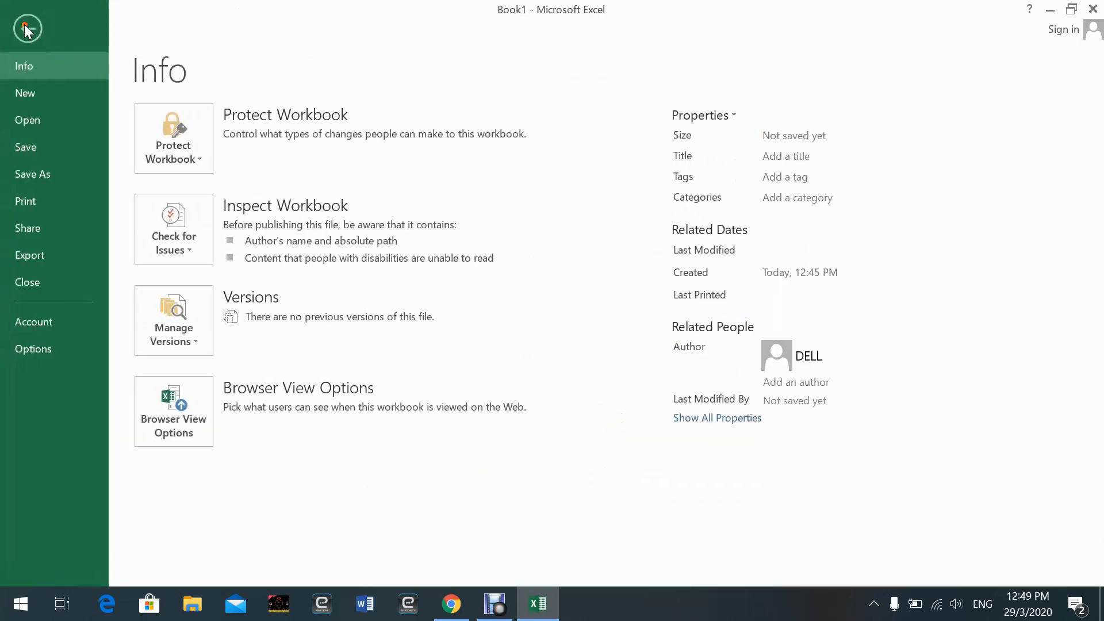
pyautogui.click(44, 157)
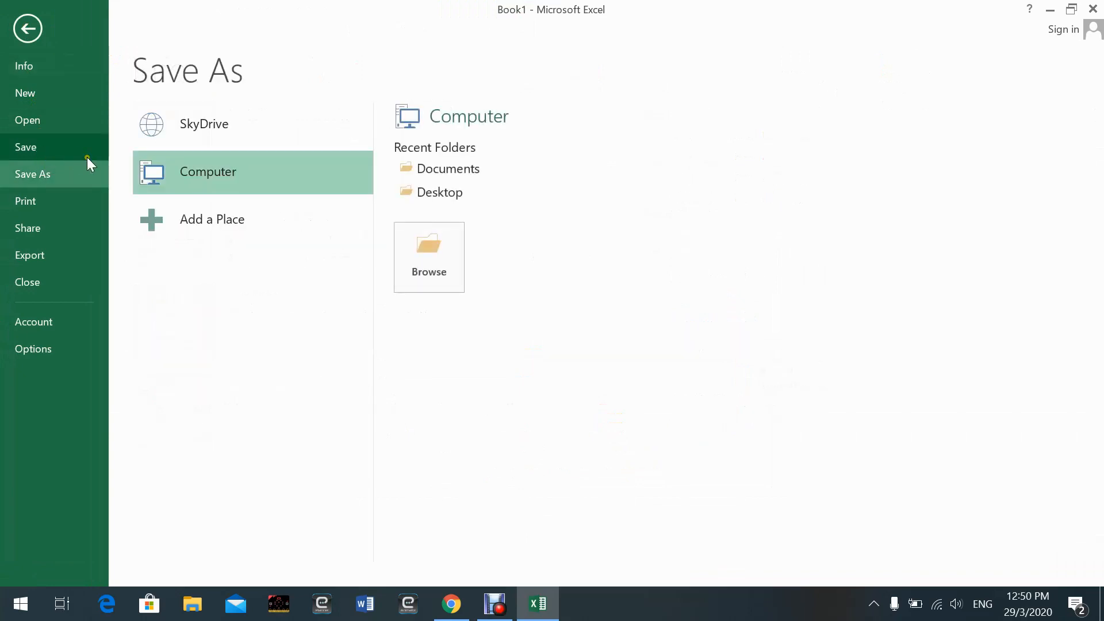